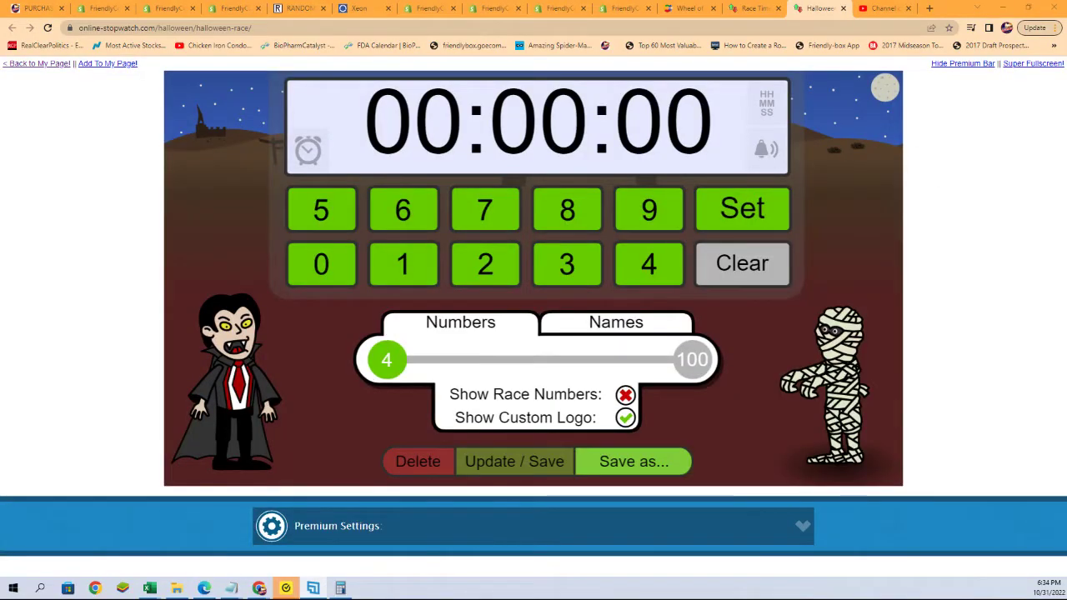
# Copy the four racer names from the Notepad notes.
pyautogui.moveTo(662, 70); pyautogui.dragTo(736, 45)
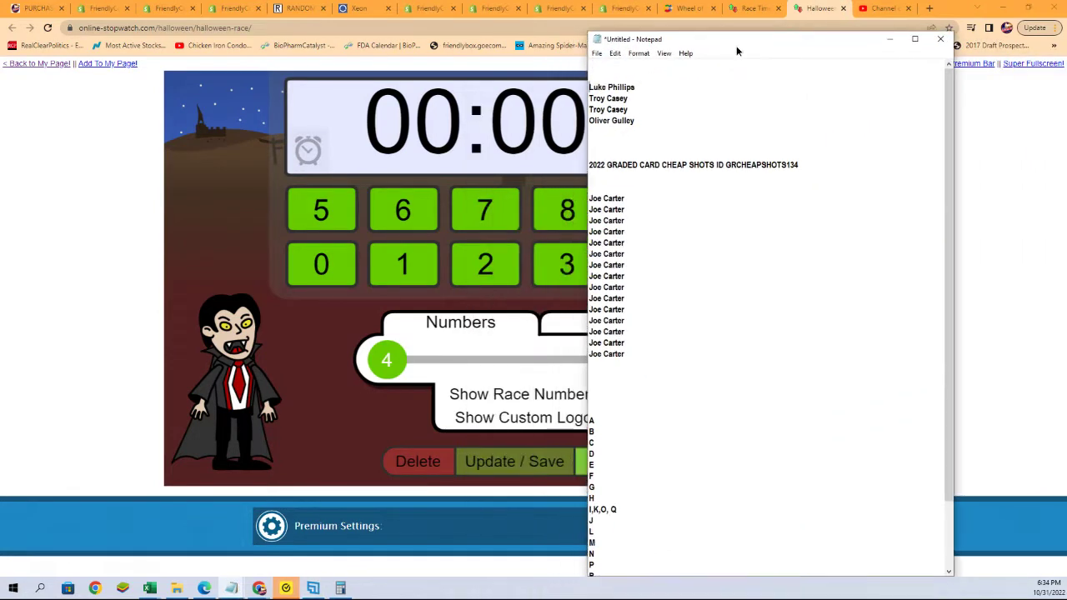
pyautogui.moveTo(654, 121); pyautogui.dragTo(587, 88)
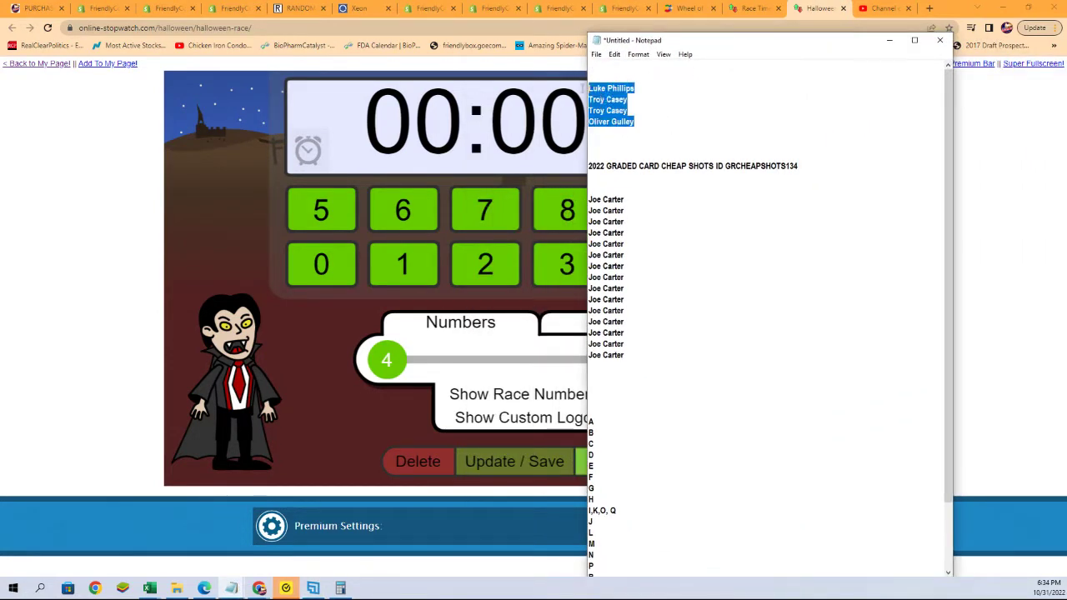
pyautogui.rightClick(616, 97)
pyautogui.click(639, 140)
pyautogui.moveTo(700, 40); pyautogui.dragTo(702, 47)
pyautogui.click(893, 48)
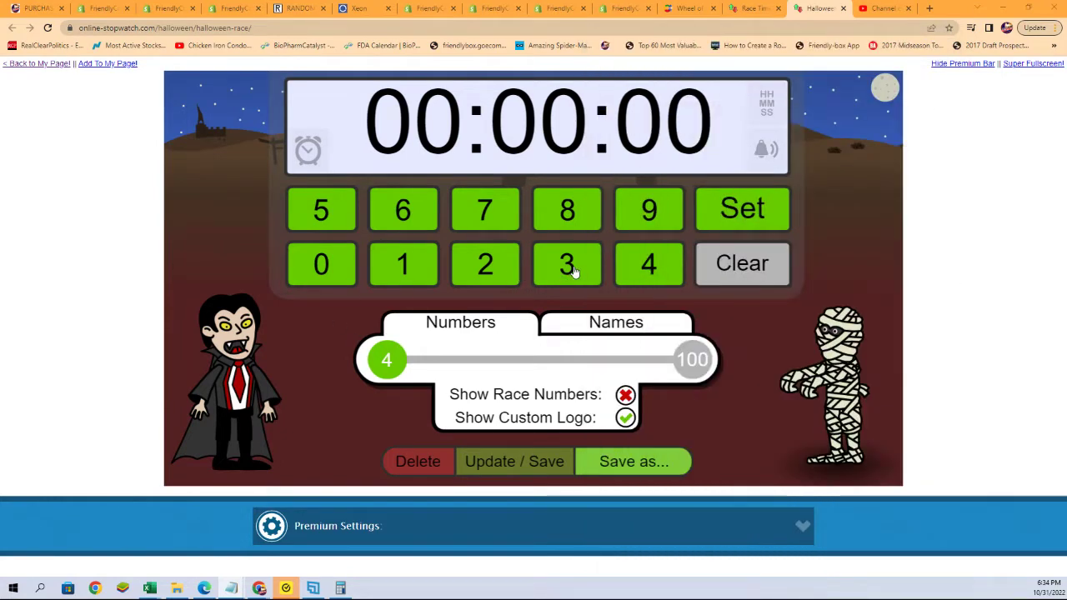
# Set a 30-second timer and replace the racer name list with the four copied names.
pyautogui.click(578, 265)
pyautogui.click(328, 261)
pyautogui.click(601, 327)
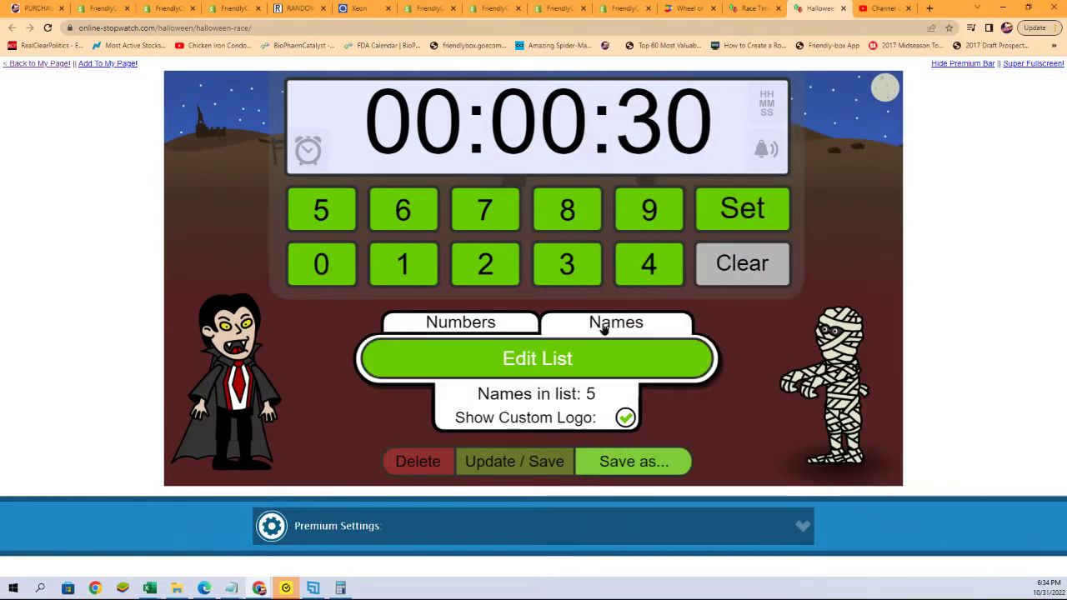
pyautogui.click(536, 359)
pyautogui.moveTo(429, 195); pyautogui.dragTo(391, 125)
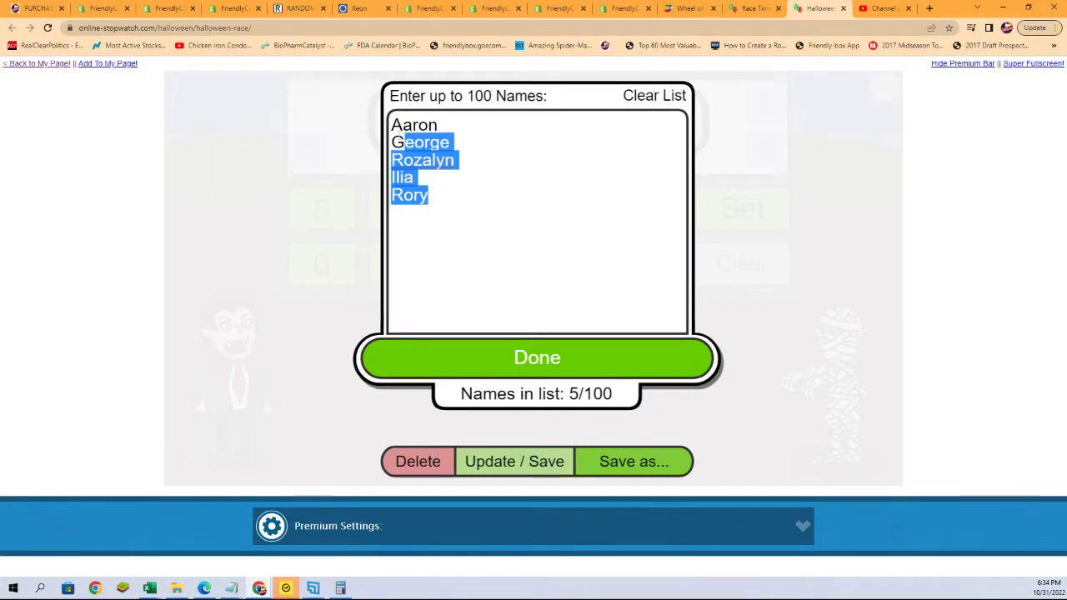
pyautogui.moveTo(428, 195); pyautogui.dragTo(391, 124)
pyautogui.press('Delete')
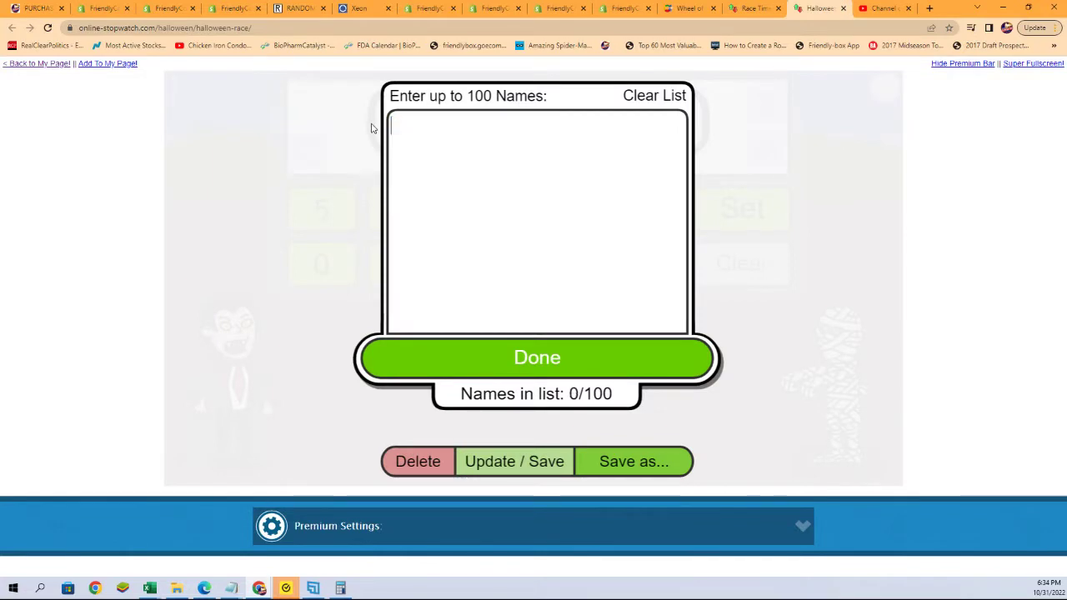
pyautogui.hotkey('ctrl', 'v')
pyautogui.click(553, 364)
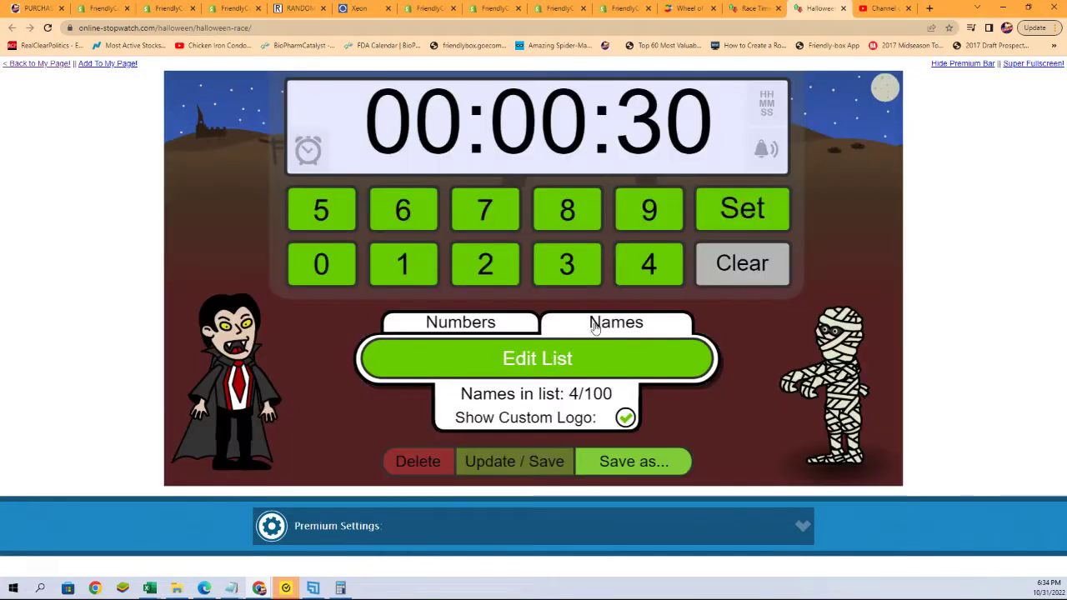
pyautogui.click(748, 211)
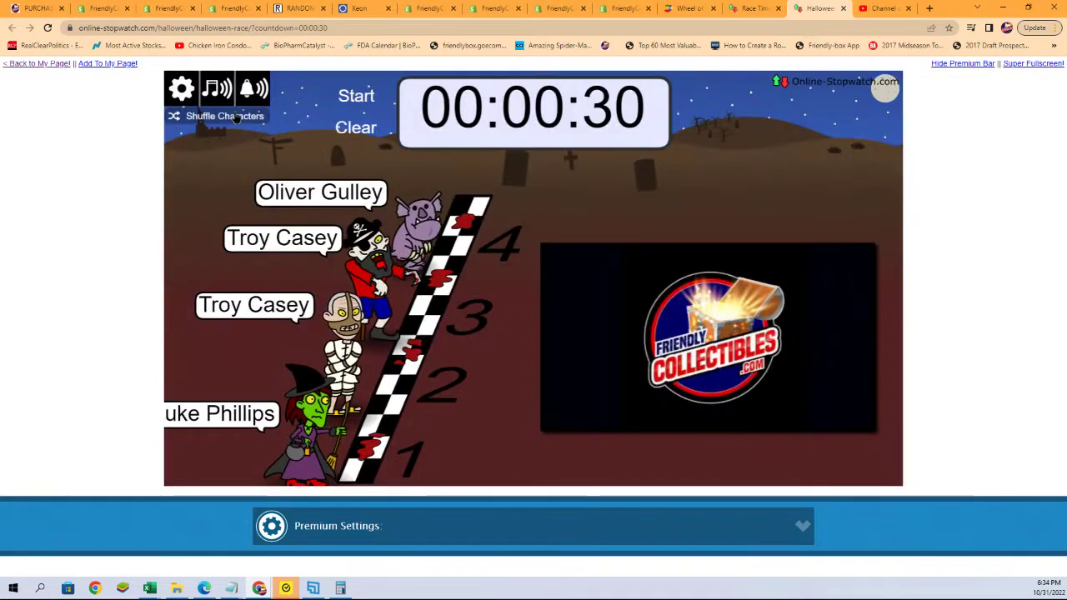
# Shuffle the racers' characters four times and show the race full screen.
pyautogui.click(233, 116)
pyautogui.click(238, 117)
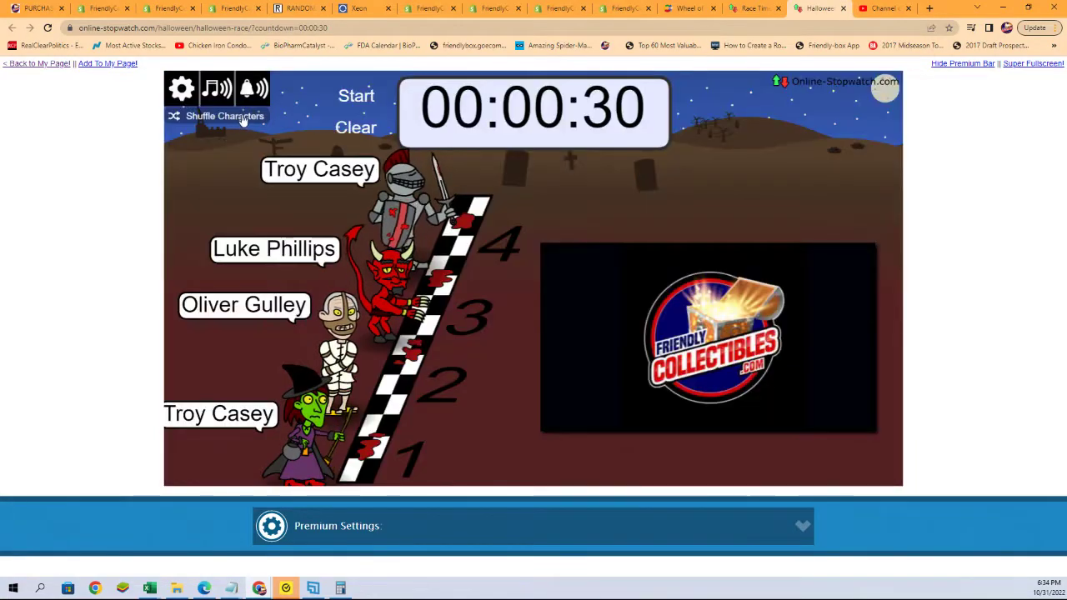
pyautogui.click(240, 117)
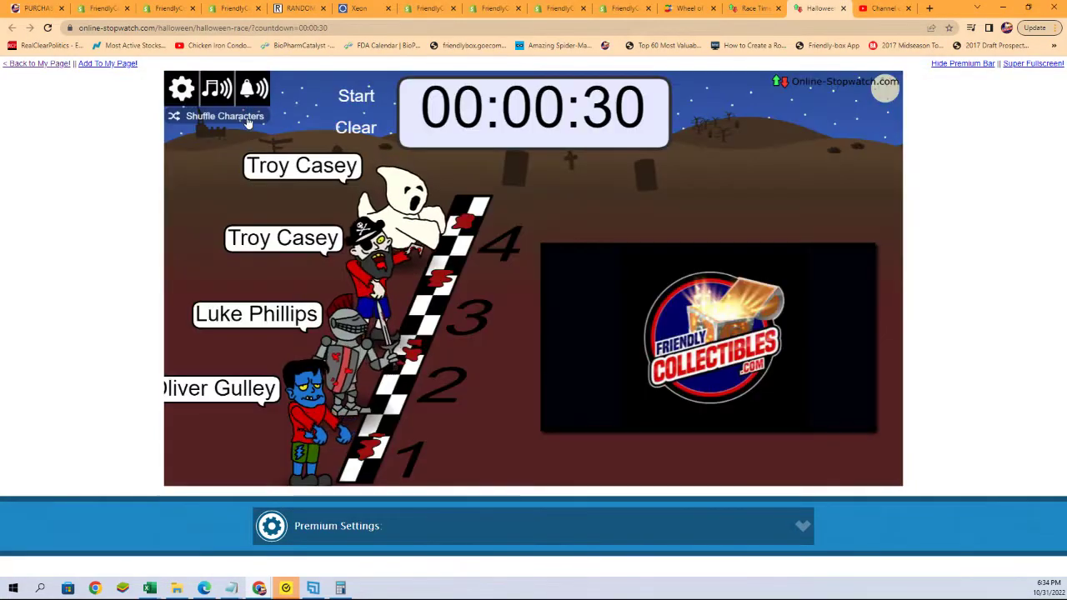
pyautogui.click(240, 117)
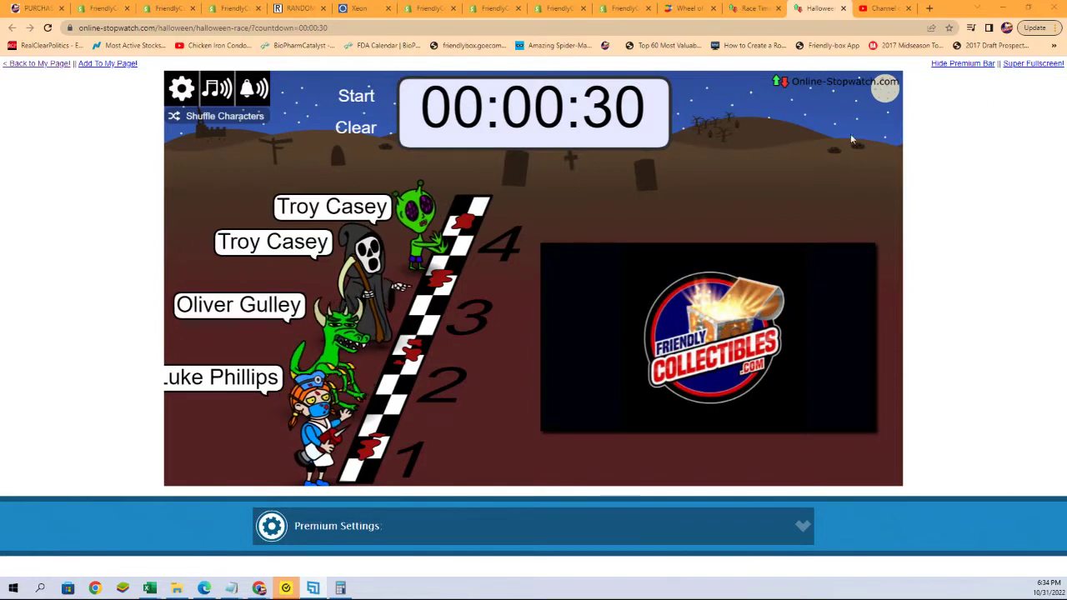
pyautogui.click(1035, 65)
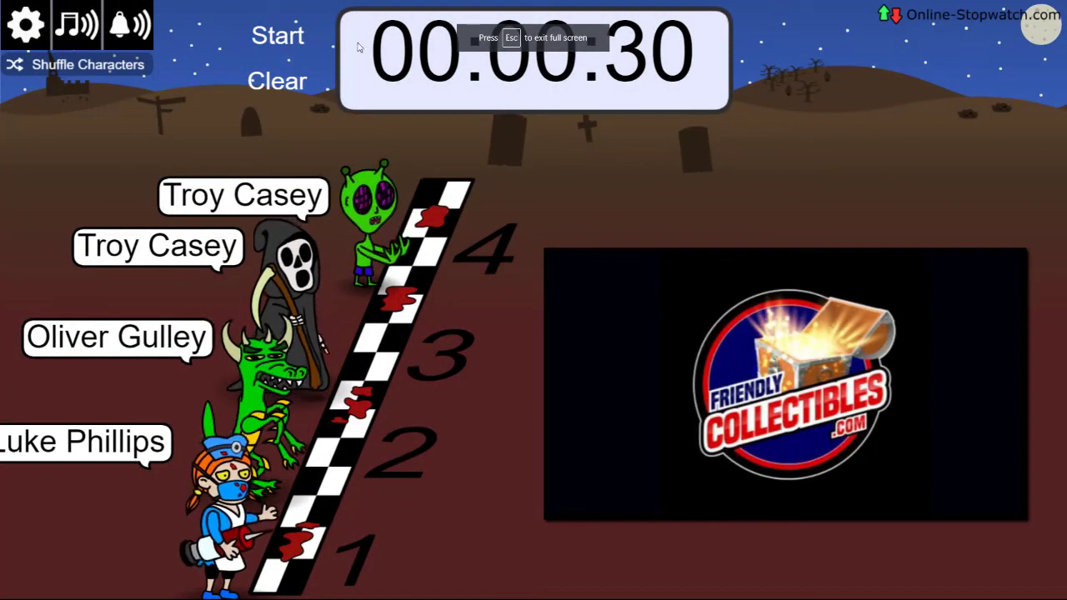
pyautogui.press('space')
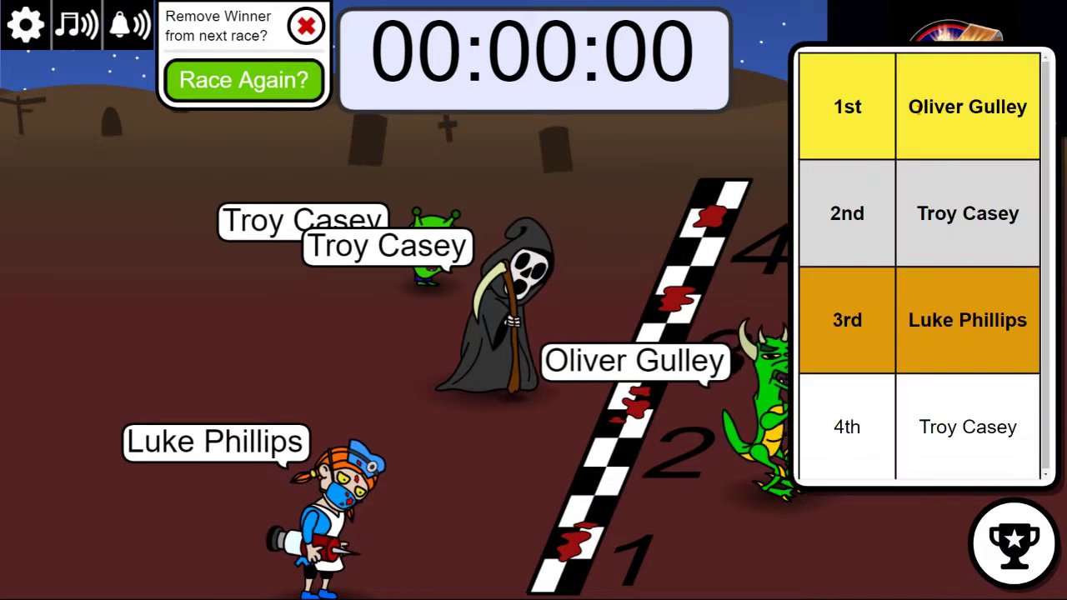
pyautogui.moveTo(907, 106); pyautogui.dragTo(1018, 107)
pyautogui.rightClick(1018, 107)
pyautogui.click(926, 115)
pyautogui.hotkey('alt', 'Tab')
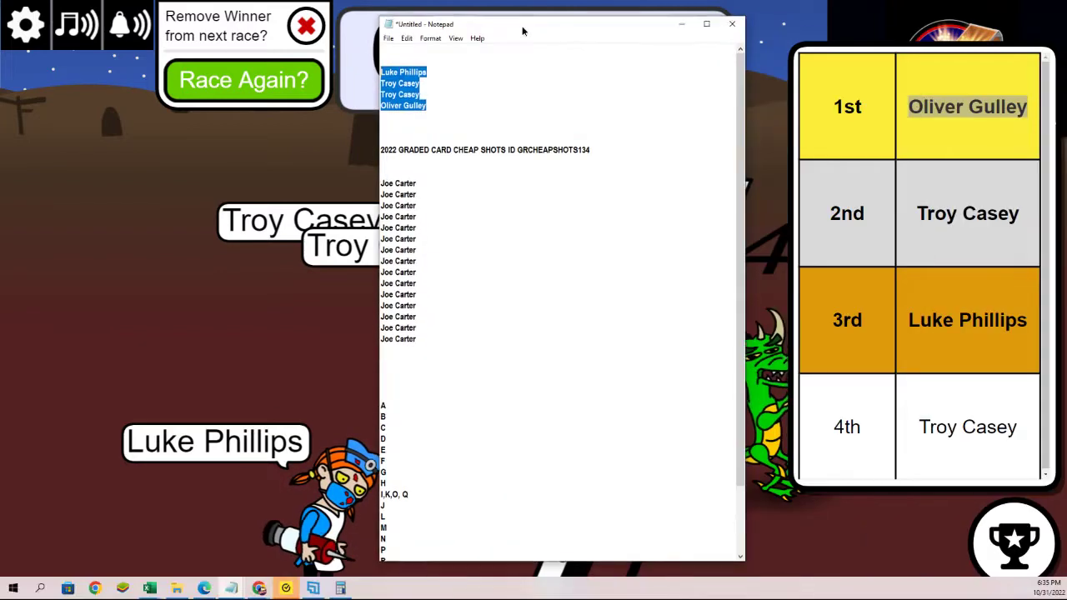
pyautogui.click(434, 337)
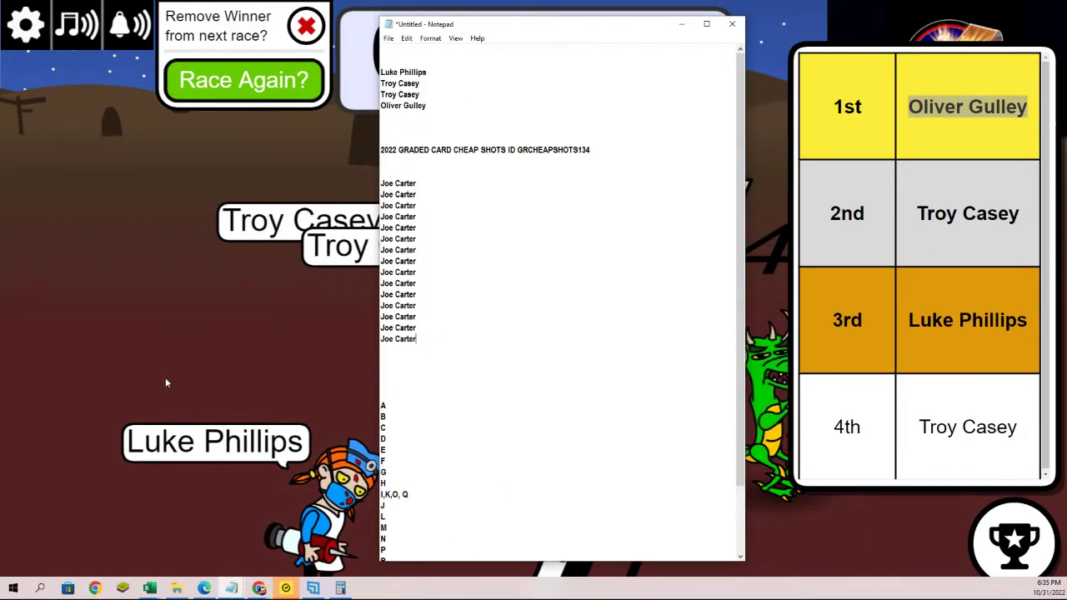
pyautogui.hotkey('ctrl', 'v')
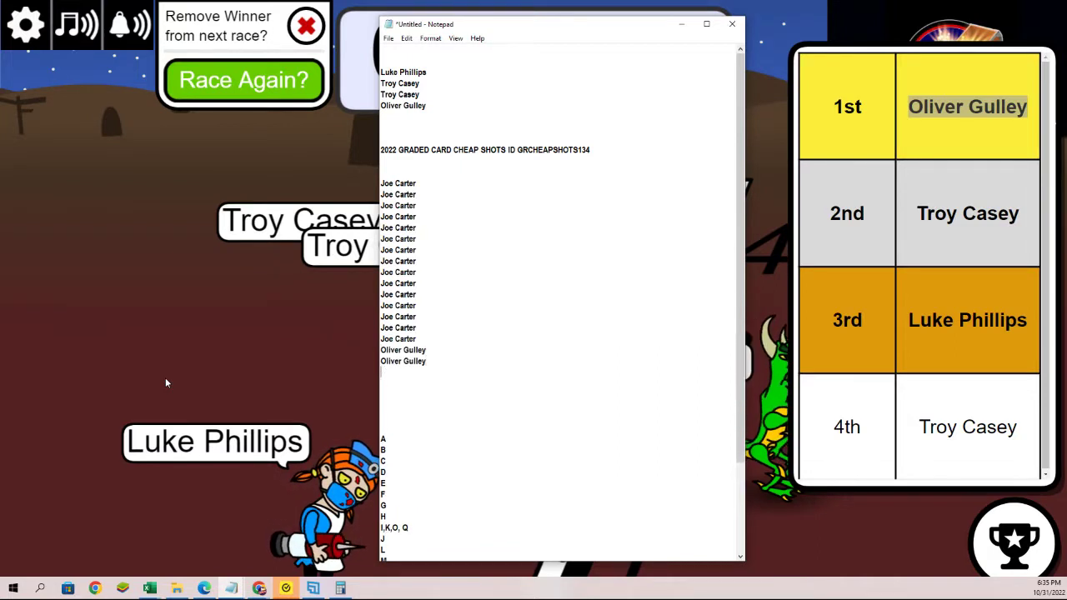
pyautogui.hotkey('ctrl', 'v')
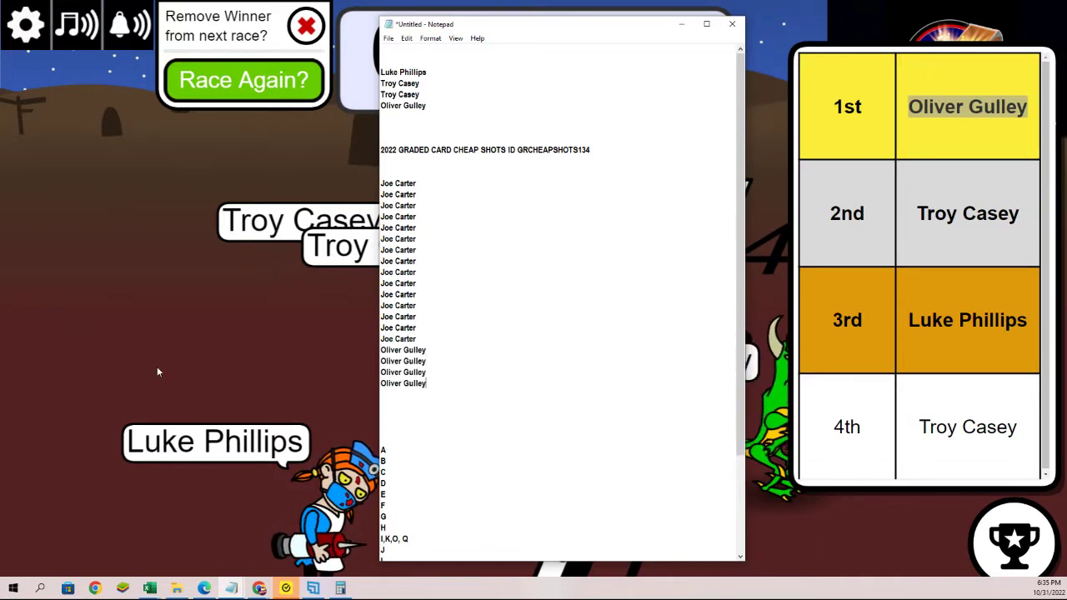
pyautogui.click(41, 336)
pyautogui.moveTo(450, 386); pyautogui.dragTo(382, 179)
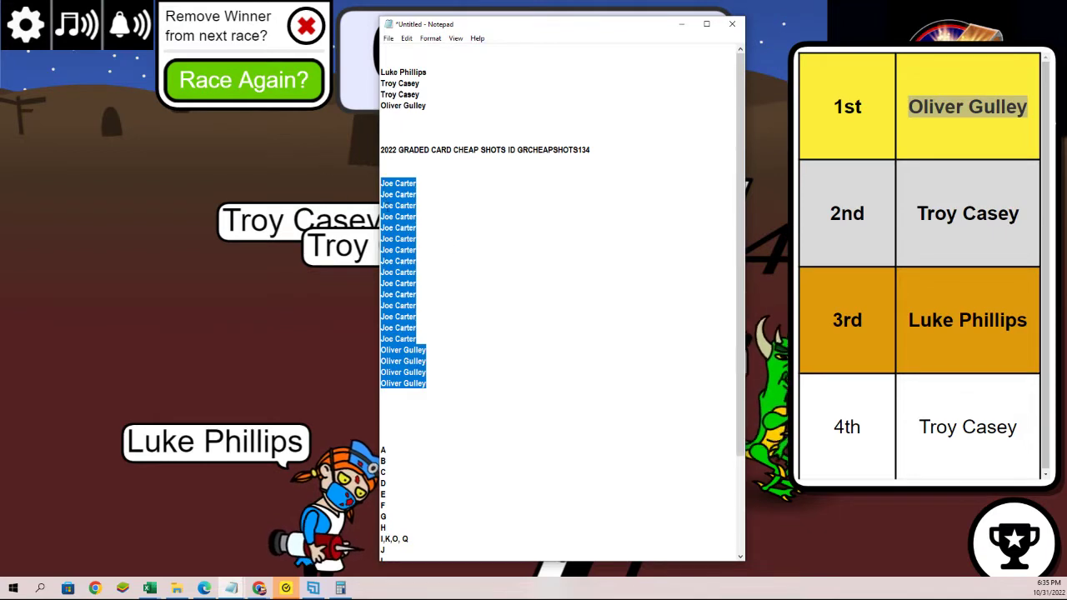
pyautogui.rightClick(389, 207)
pyautogui.click(454, 252)
pyautogui.click(781, 37)
pyautogui.press('Escape')
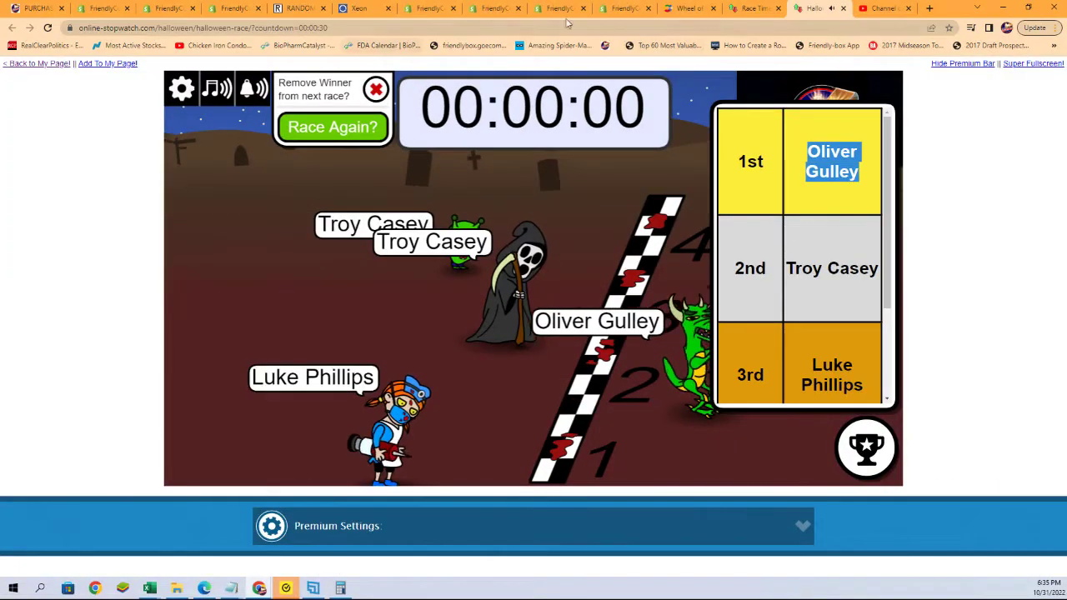
# Open a blank List Randomizer form in the RANDOM.ORG tab.
pyautogui.click(298, 8)
pyautogui.scroll(3, 425, 141)
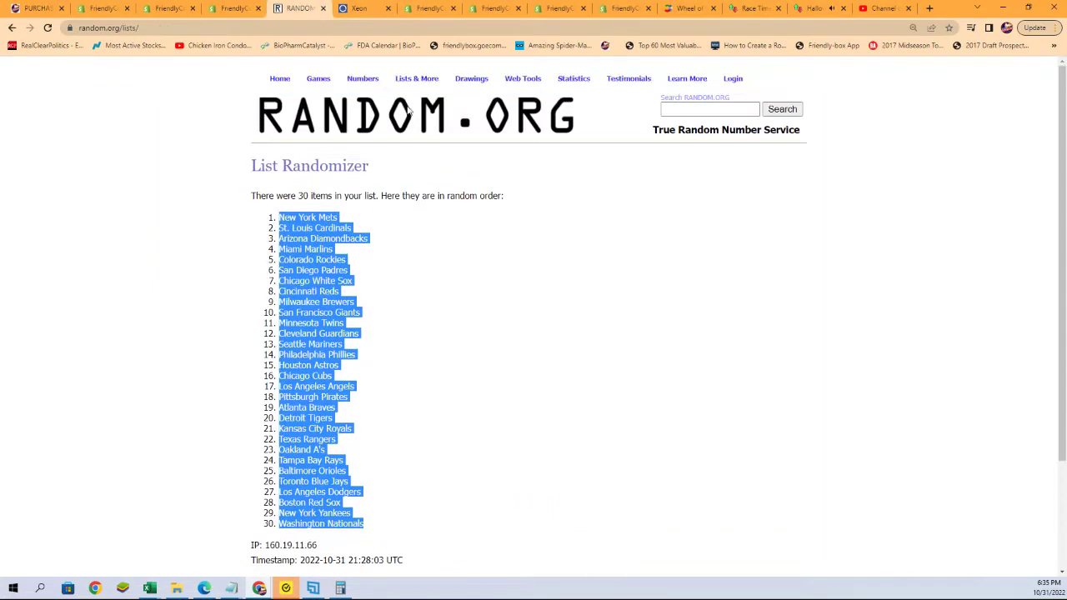
pyautogui.moveTo(416, 78)
pyautogui.click(425, 97)
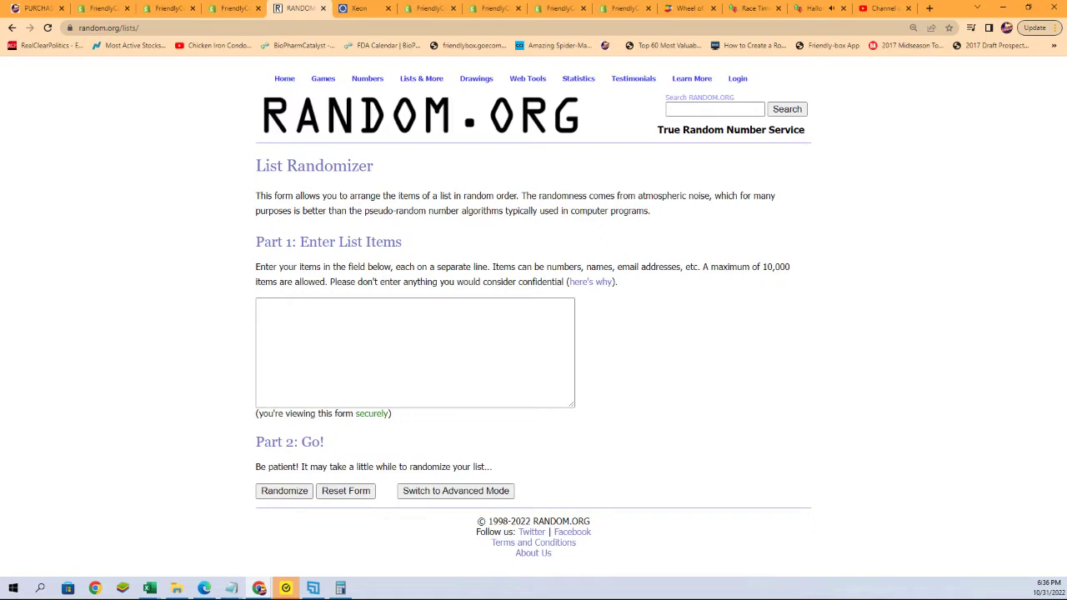
pyautogui.hotkey('alt', 'Tab')
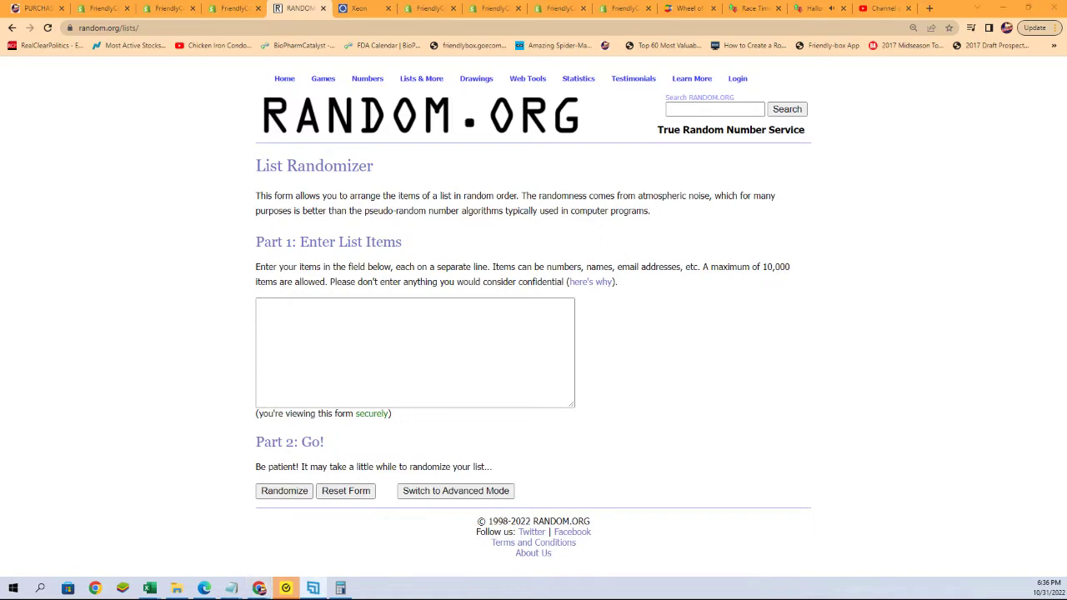
# Paste the owner-name block into the randomizer list, removing the trailing blank line.
pyautogui.hotkey('alt', 'Tab')
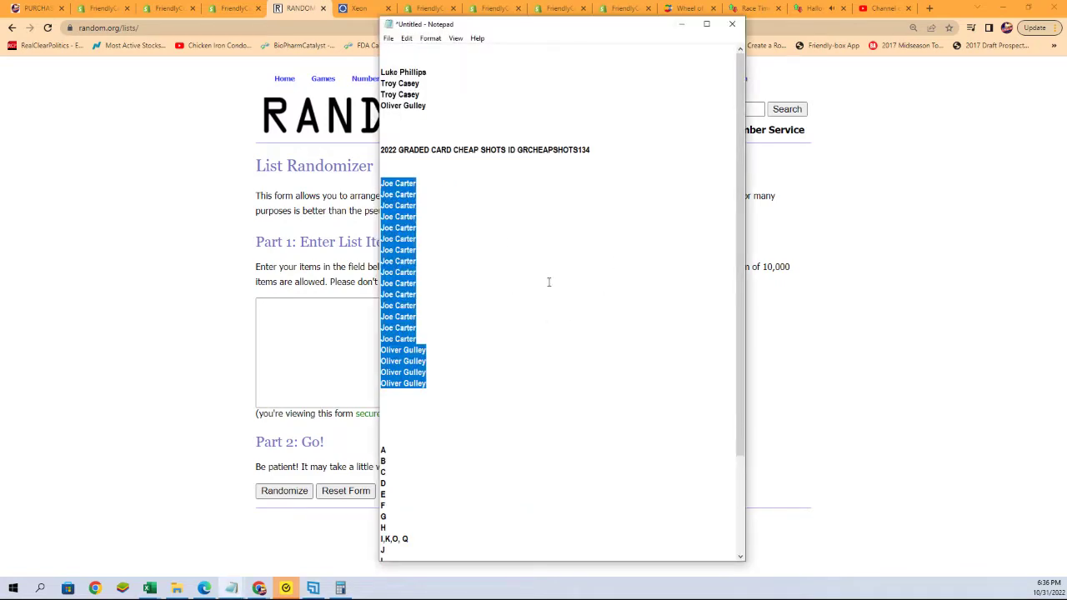
pyautogui.moveTo(443, 393); pyautogui.dragTo(381, 183)
pyautogui.rightClick(405, 213)
pyautogui.click(436, 250)
pyautogui.click(287, 304)
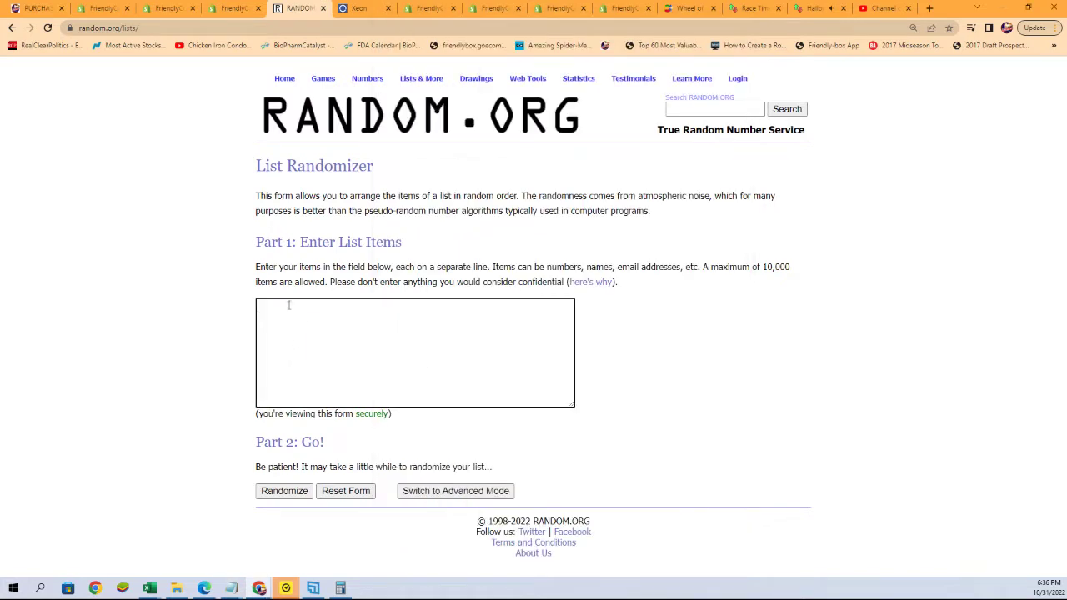
pyautogui.rightClick(287, 304)
pyautogui.click(332, 389)
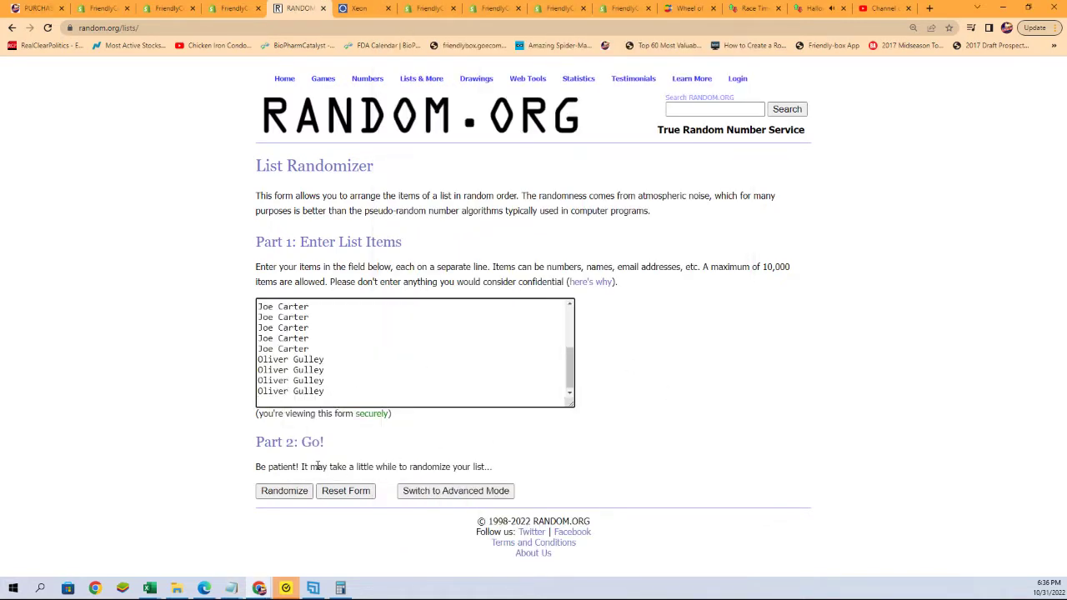
pyautogui.press('BackSpace')
# Randomize the 19-name list five times.
pyautogui.click(283, 488)
pyautogui.click(272, 493)
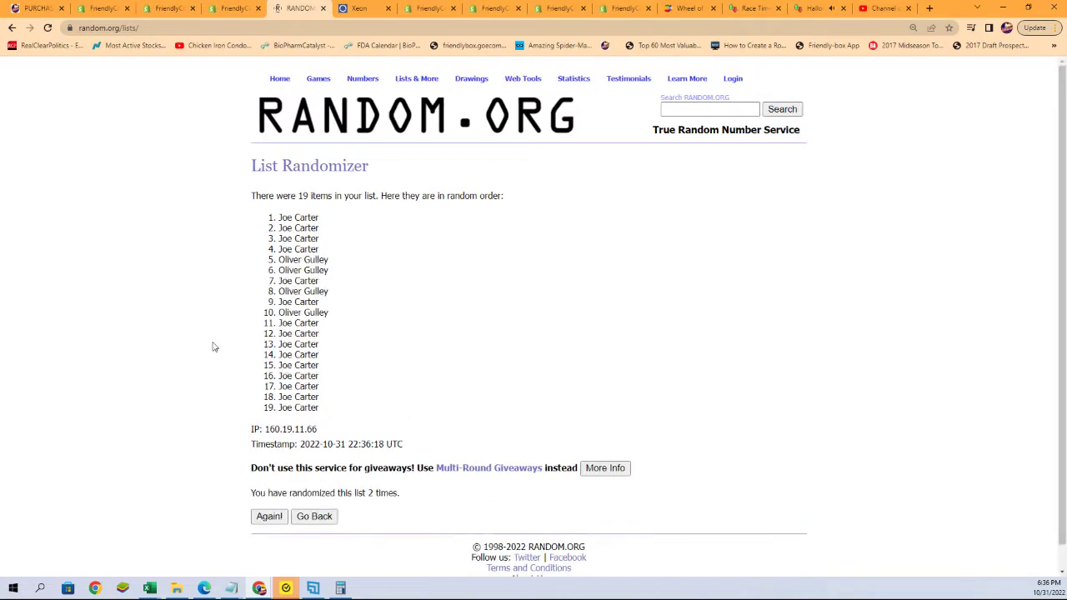
pyautogui.click(260, 519)
pyautogui.scroll(-1, 252, 492)
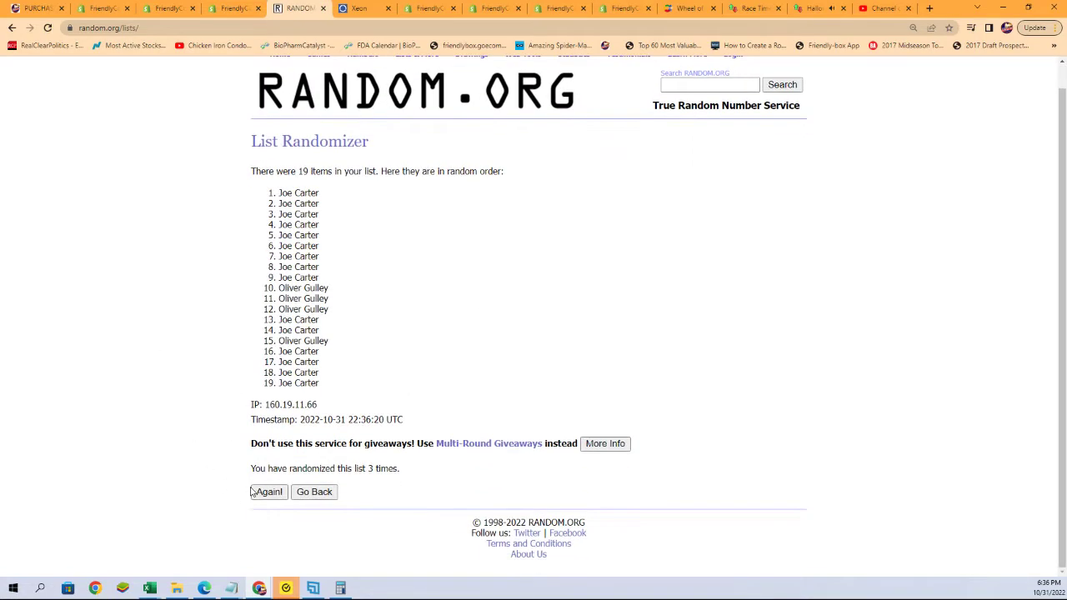
pyautogui.click(263, 494)
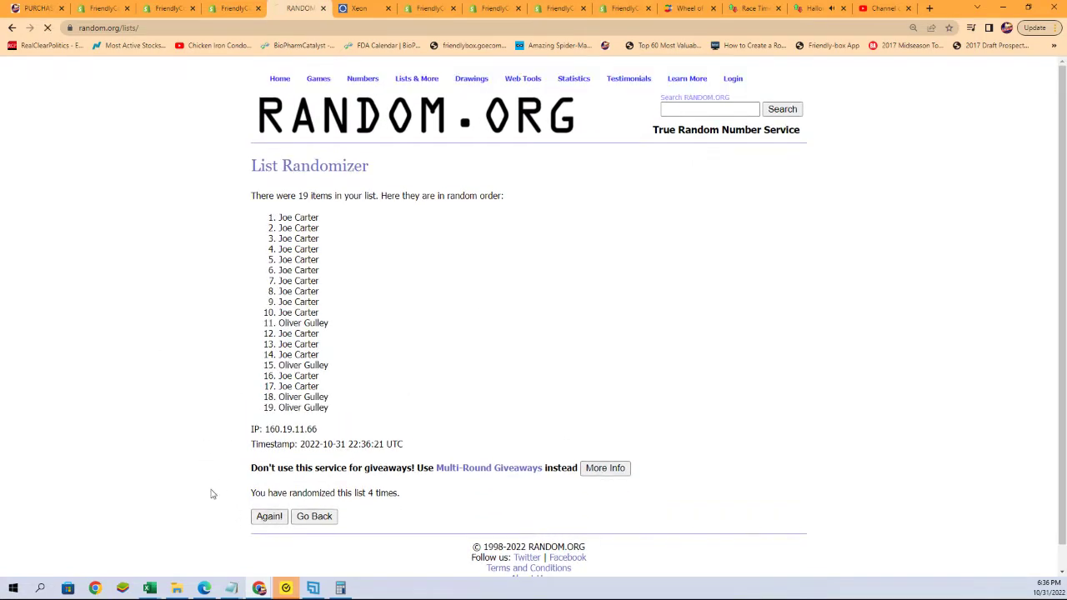
pyautogui.click(262, 521)
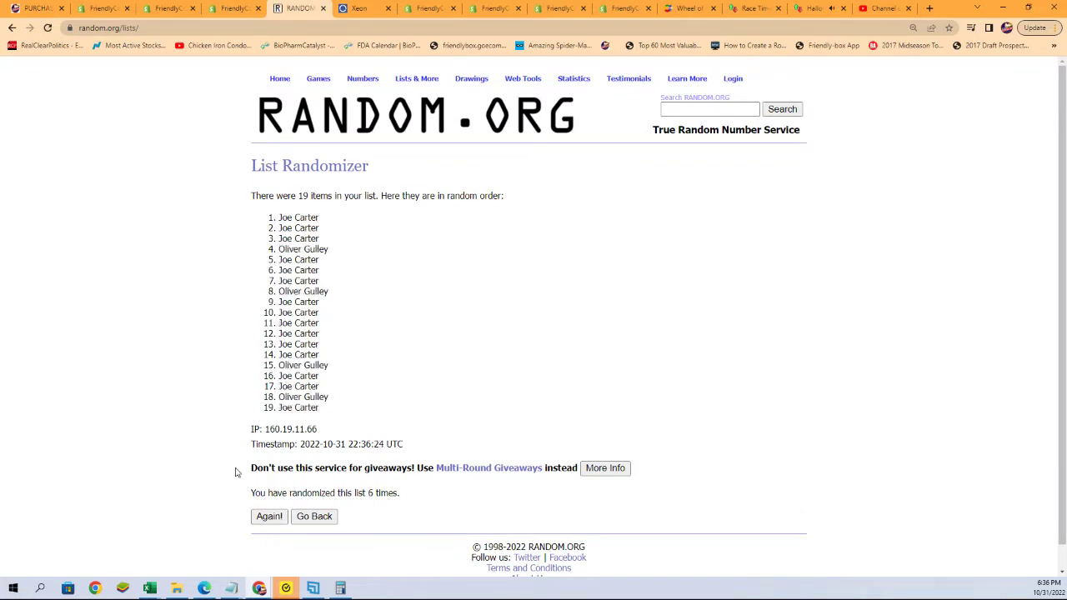
# Copy the final shuffled order of the 19 names.
pyautogui.moveTo(278, 214); pyautogui.dragTo(323, 392)
pyautogui.rightClick(303, 361)
pyautogui.click(313, 369)
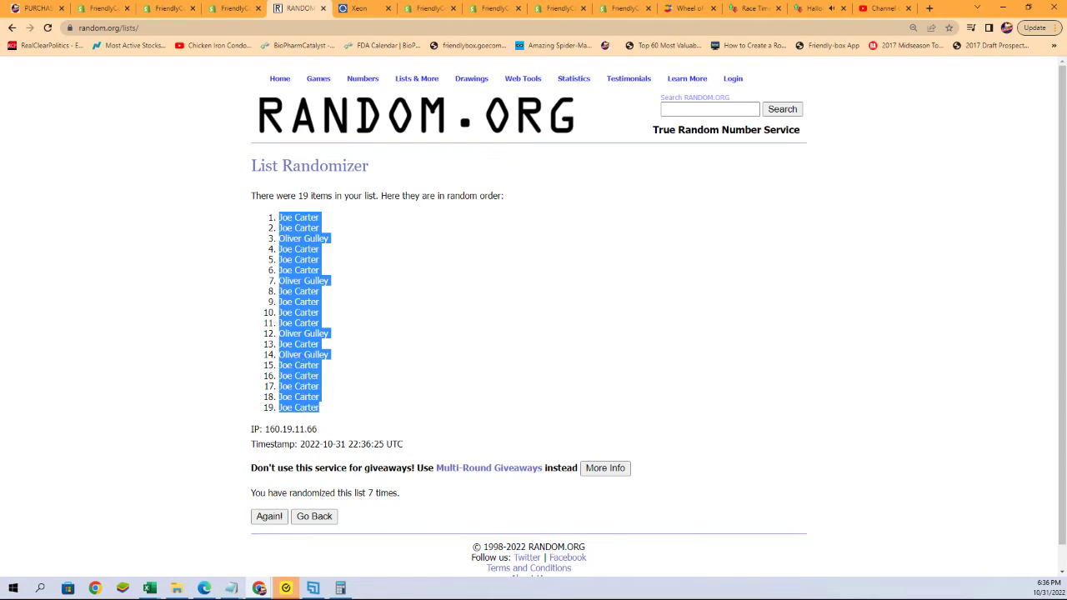
pyautogui.hotkey('alt', 'Tab')
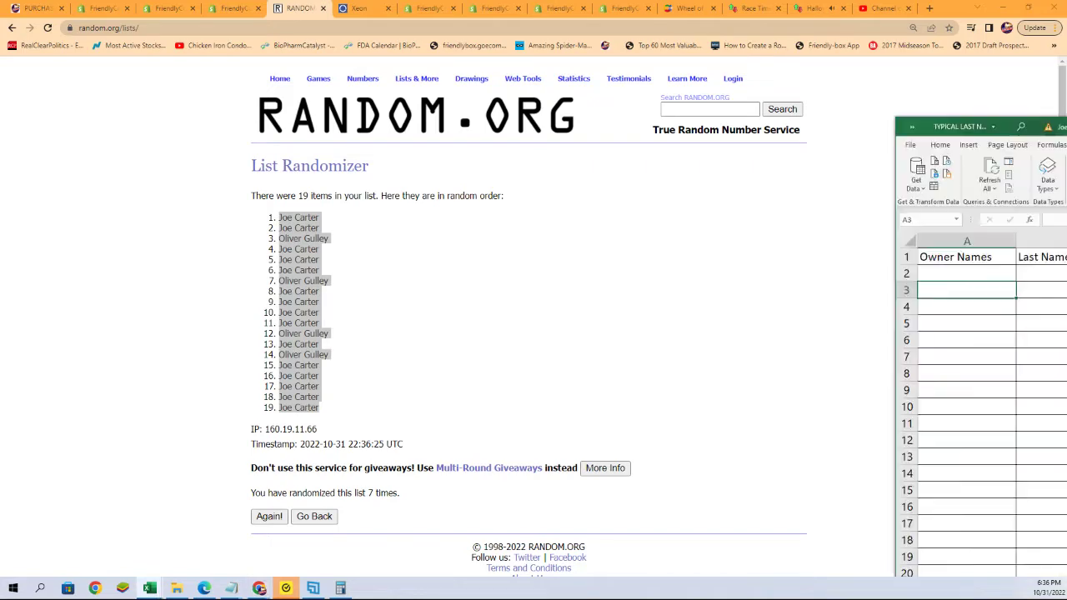
# Paste the shuffled names into cell A2 as plain text via Paste Special.
pyautogui.doubleClick(531, 46)
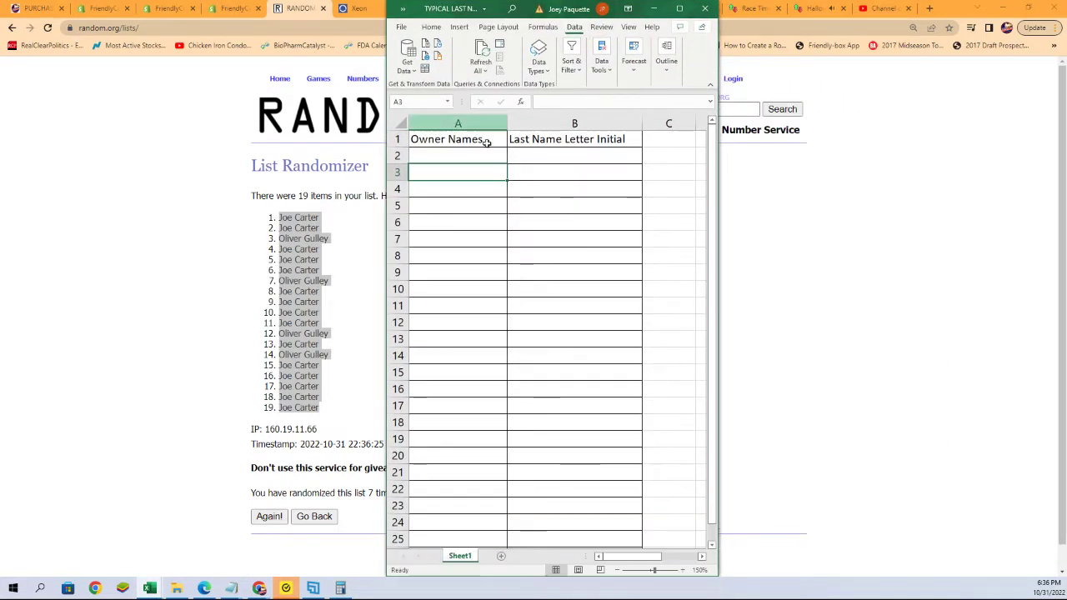
pyautogui.click(422, 155)
pyautogui.rightClick(419, 155)
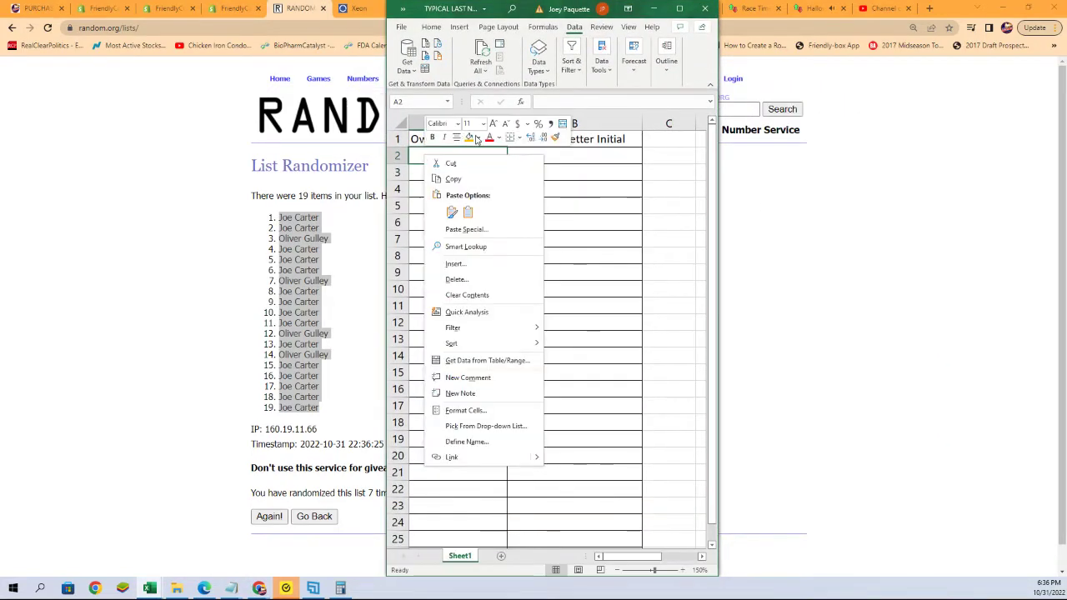
pyautogui.click(462, 226)
pyautogui.click(385, 169)
pyautogui.click(546, 329)
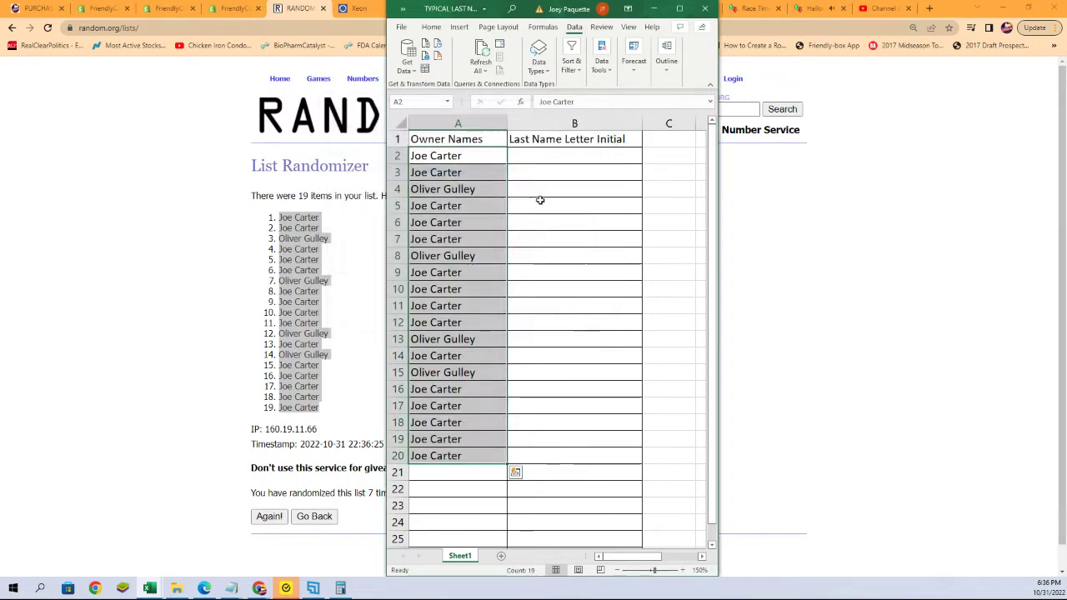
# Zoom the sheet to 180% and narrow column A to fit the names.
pyautogui.click(683, 570)
pyautogui.click(684, 570)
pyautogui.click(517, 123)
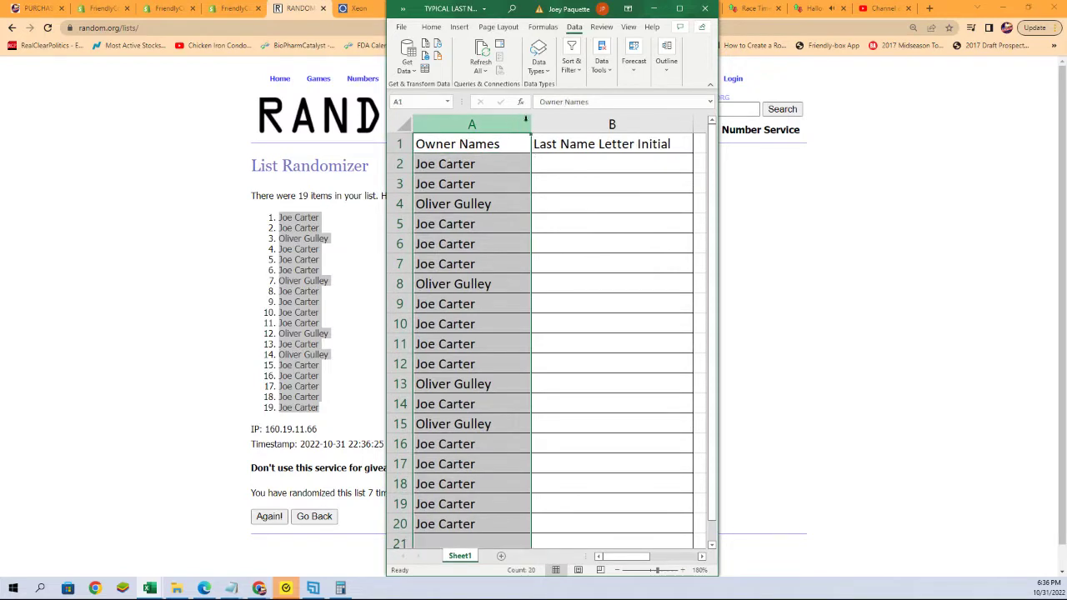
pyautogui.moveTo(529, 122); pyautogui.dragTo(503, 125)
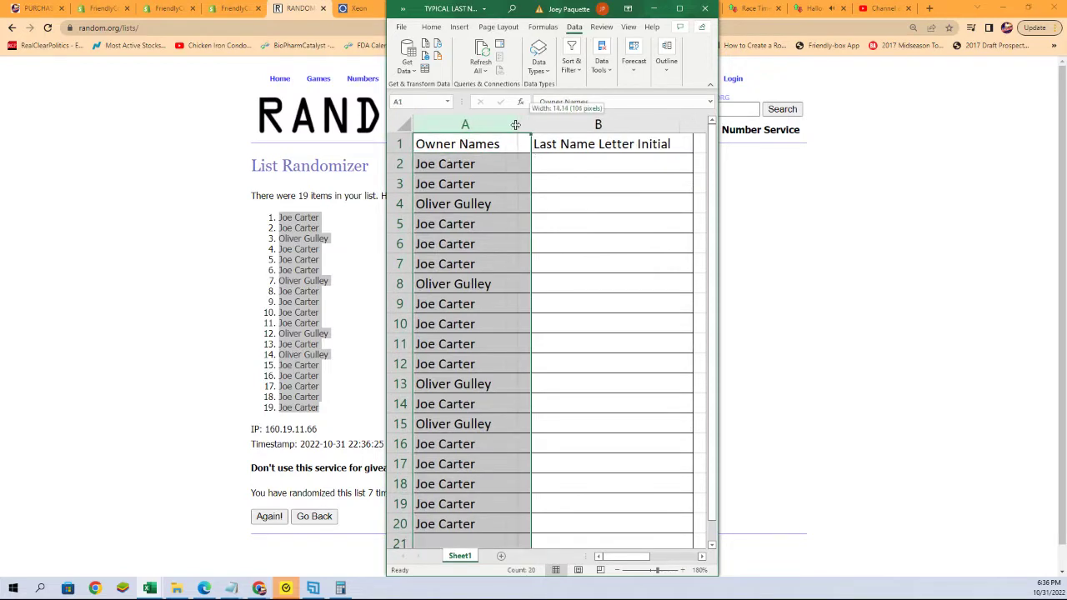
pyautogui.click(546, 162)
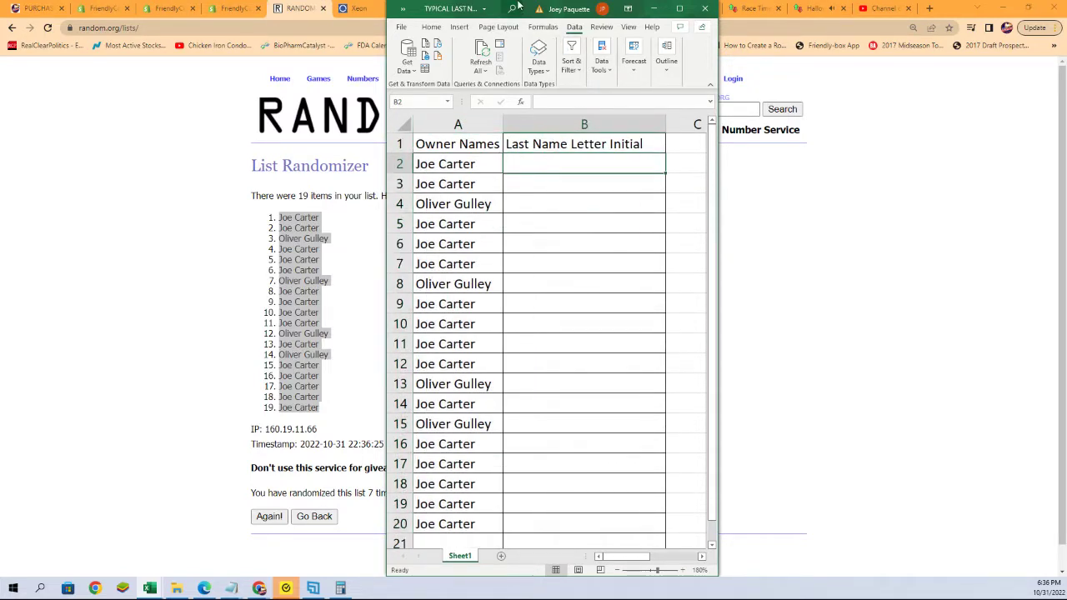
pyautogui.moveTo(528, 8); pyautogui.dragTo(1066, 9)
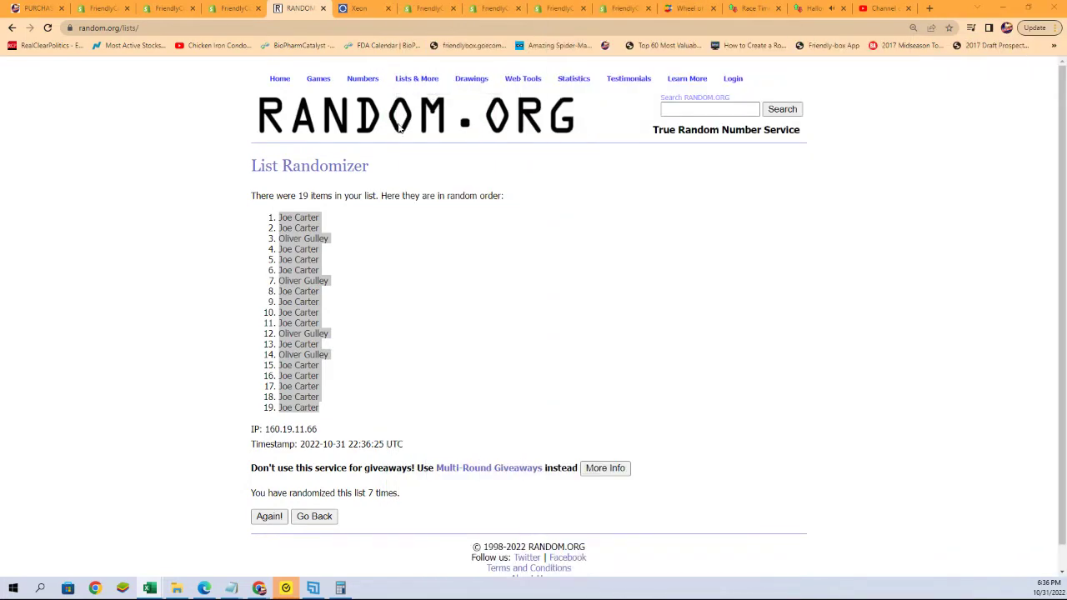
# Open a fresh List Randomizer form and copy the letters A through W from the notes.
pyautogui.moveTo(416, 78)
pyautogui.click(434, 95)
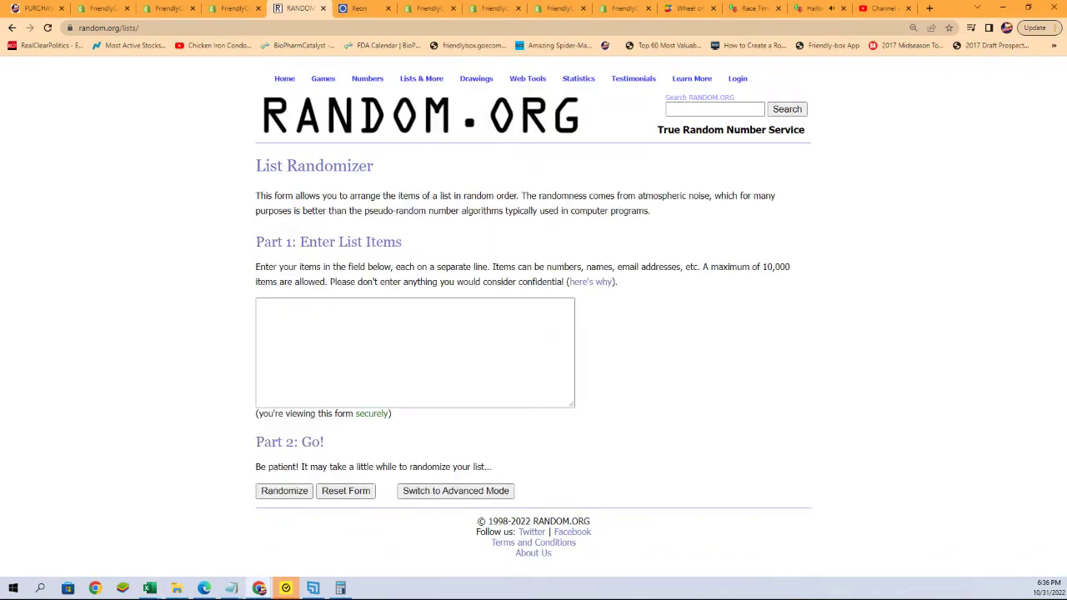
pyautogui.hotkey('alt', 'Tab')
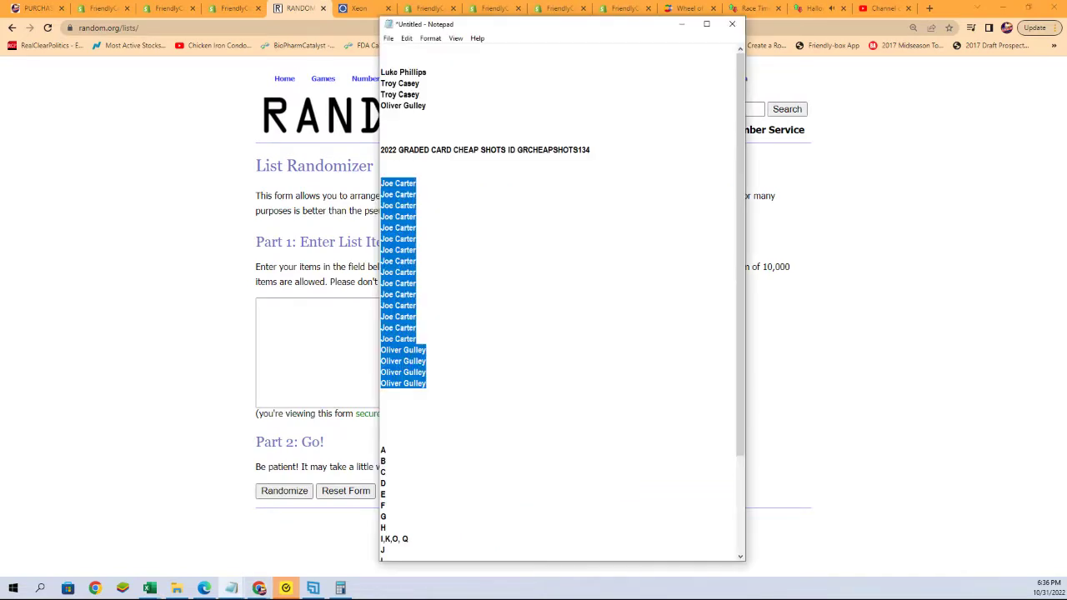
pyautogui.hotkey('alt', 'Tab')
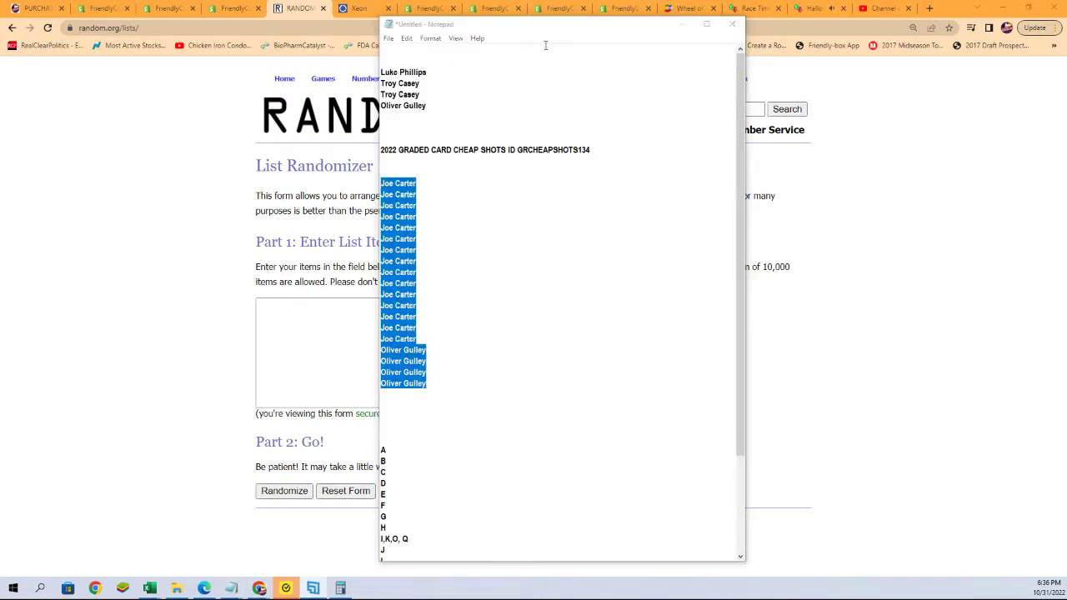
pyautogui.doubleClick(520, 17)
pyautogui.scroll(-3, 497, 478)
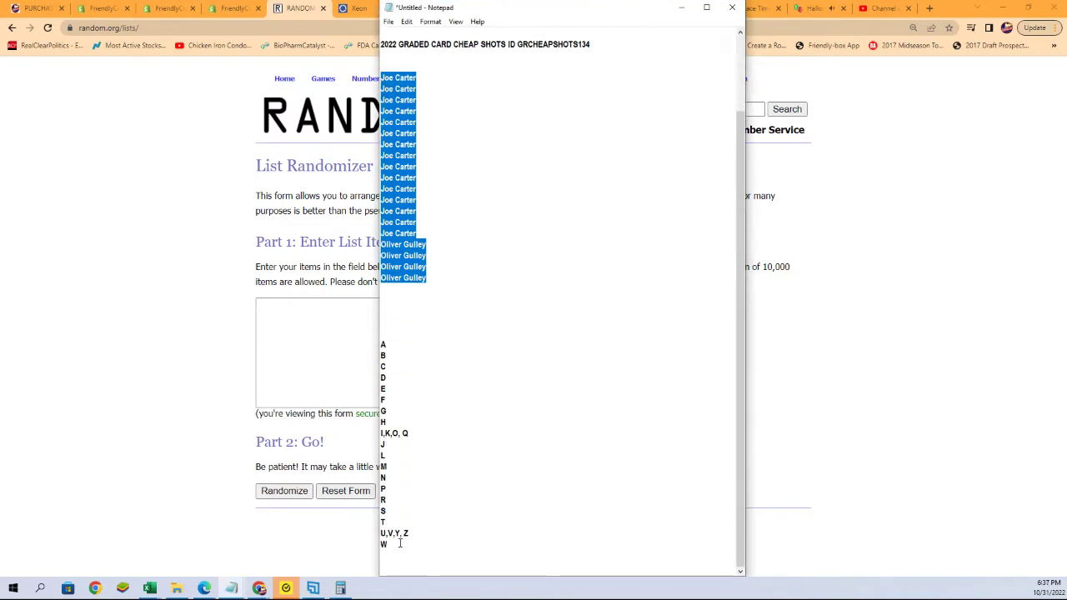
pyautogui.moveTo(401, 543); pyautogui.dragTo(391, 399)
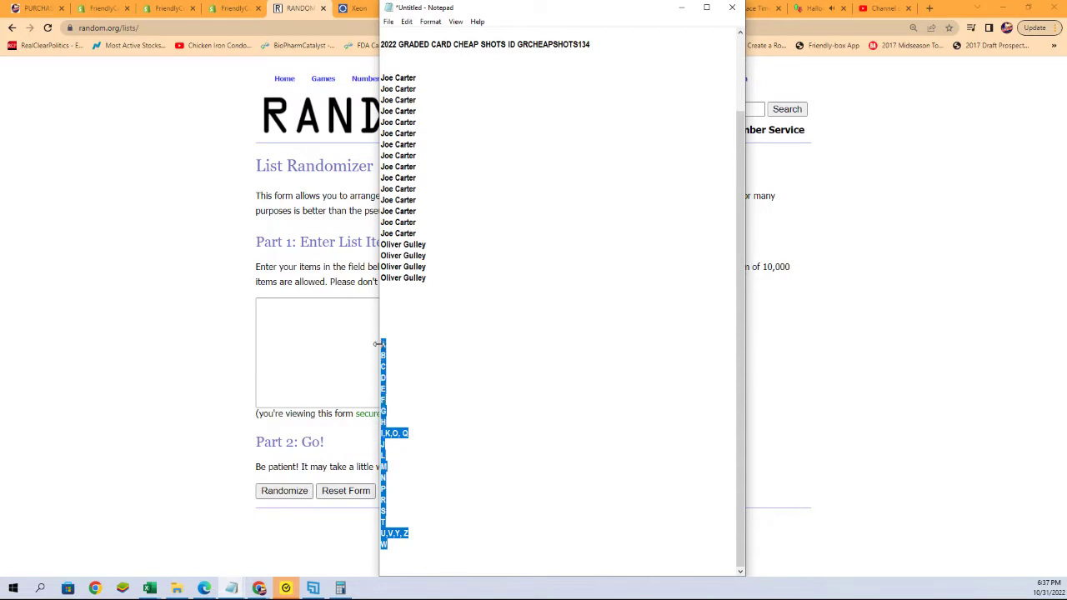
pyautogui.rightClick(383, 344)
pyautogui.click(410, 382)
# Paste the letters into the list box and shuffle them twice.
pyautogui.click(262, 302)
pyautogui.rightClick(267, 306)
pyautogui.click(296, 397)
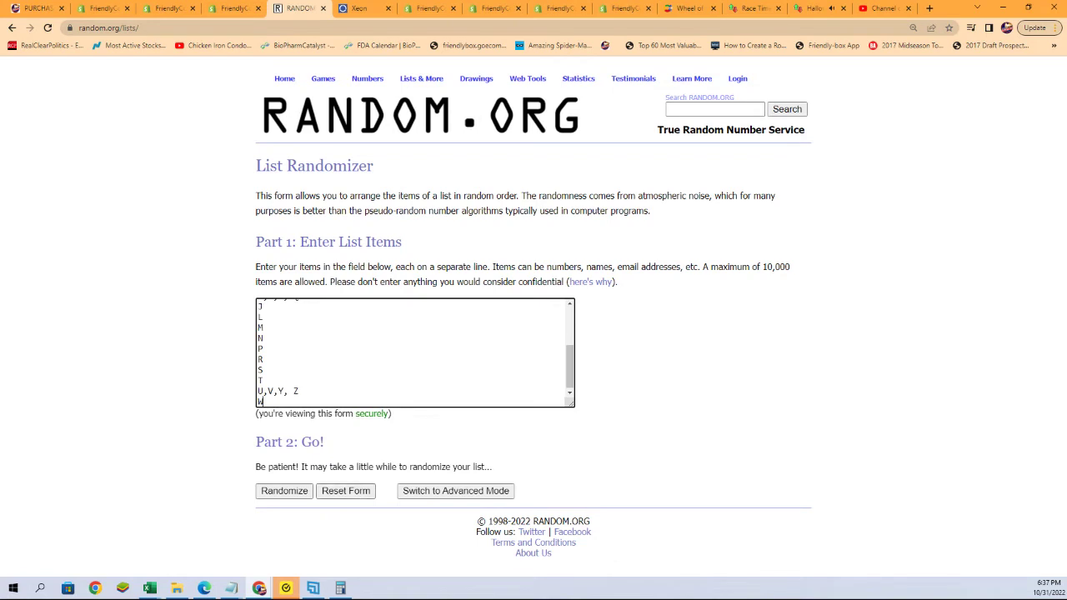
pyautogui.click(279, 494)
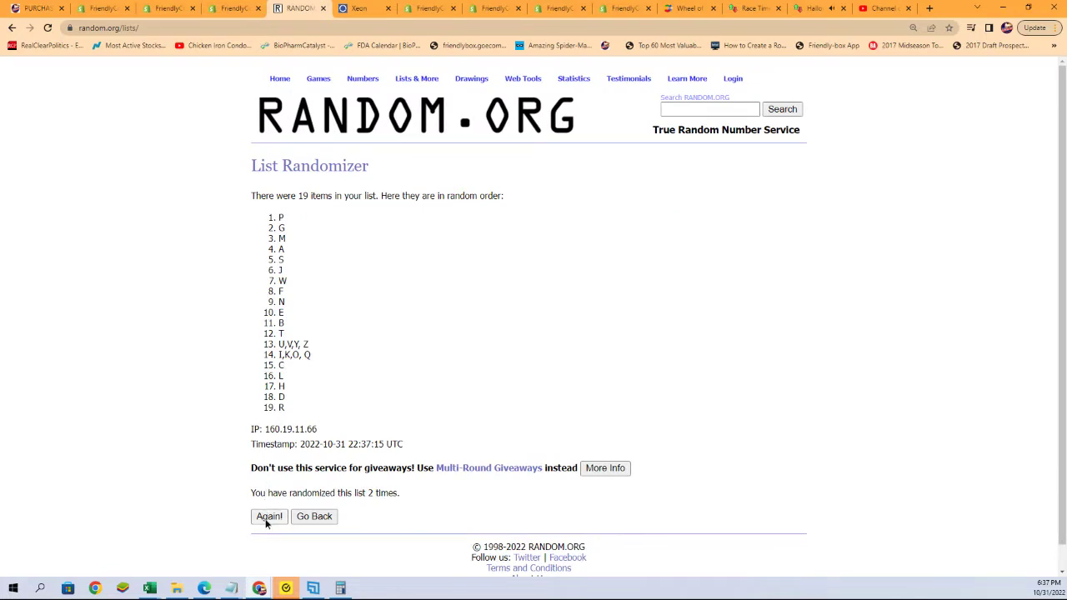
pyautogui.click(267, 518)
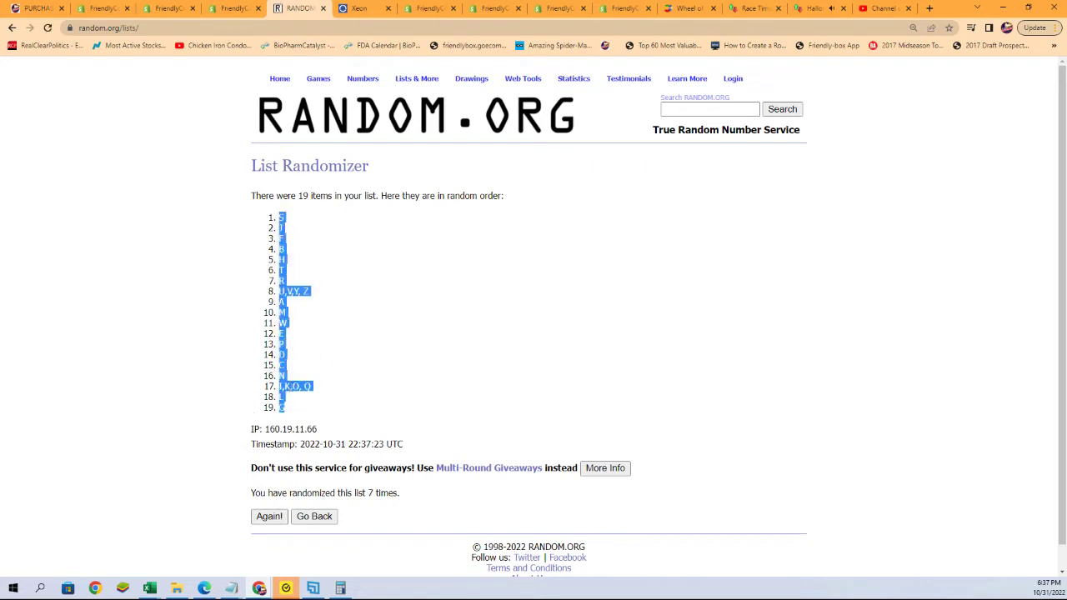
# Copy the shuffled letter order and bring the Excel workbook back over the browser.
pyautogui.rightClick(301, 391)
pyautogui.click(307, 398)
pyautogui.hotkey('alt', 'Tab')
pyautogui.moveTo(983, 11)
pyautogui.mouseDown()
pyautogui.moveTo(612, 11)
pyautogui.moveTo(611, 1)
pyautogui.mouseUp()
# Paste the shuffled letters into cell B2 as plain text.
pyautogui.rightClick(608, 161)
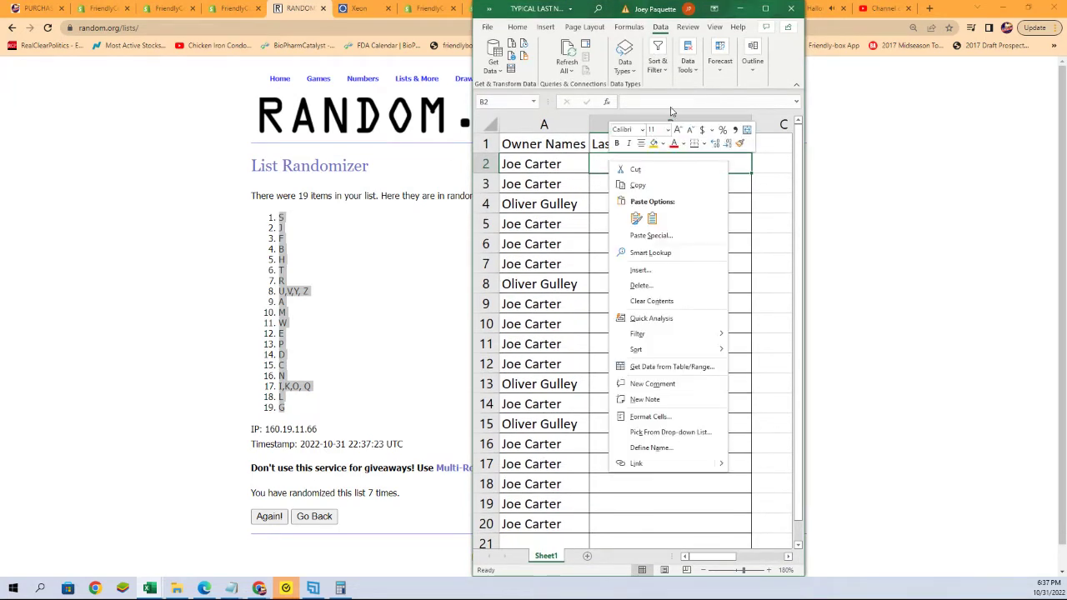
pyautogui.click(639, 236)
pyautogui.click(551, 174)
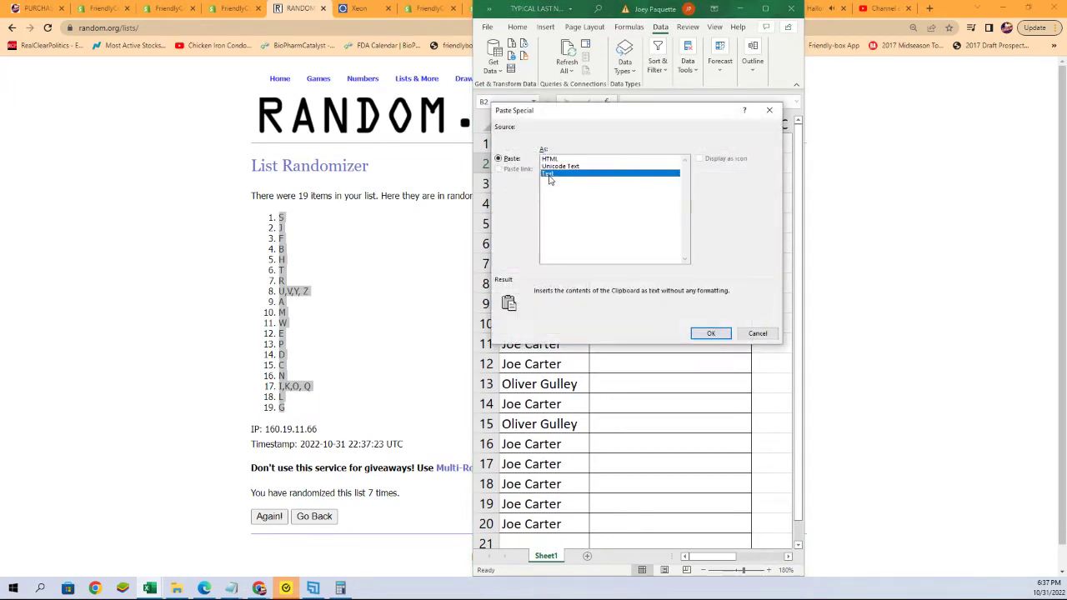
pyautogui.click(703, 334)
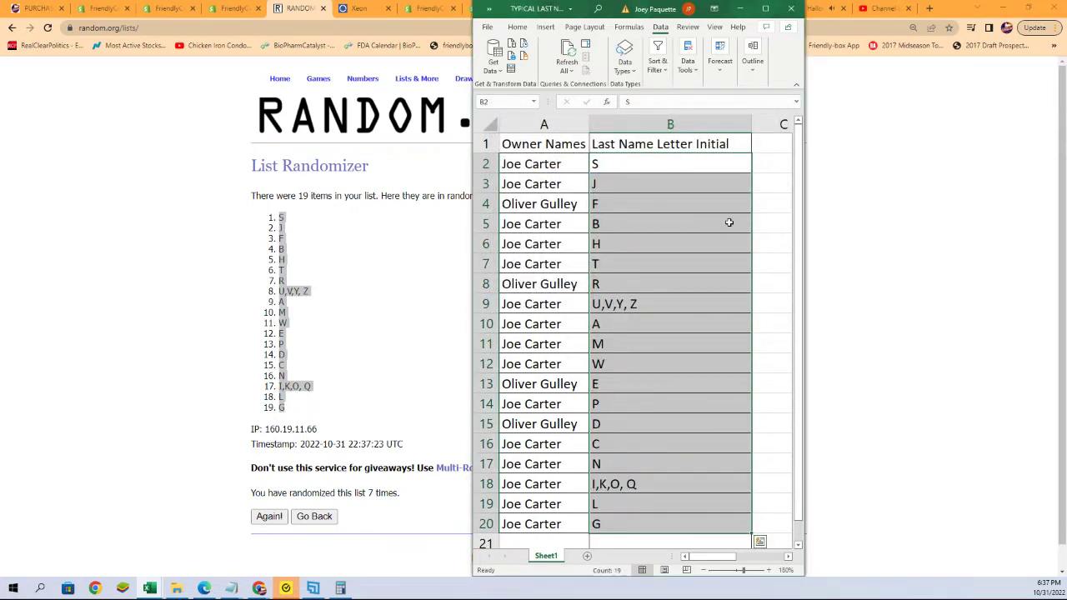
# Custom-sort A1:B21 by column B from A to Z.
pyautogui.moveTo(548, 144); pyautogui.dragTo(631, 540)
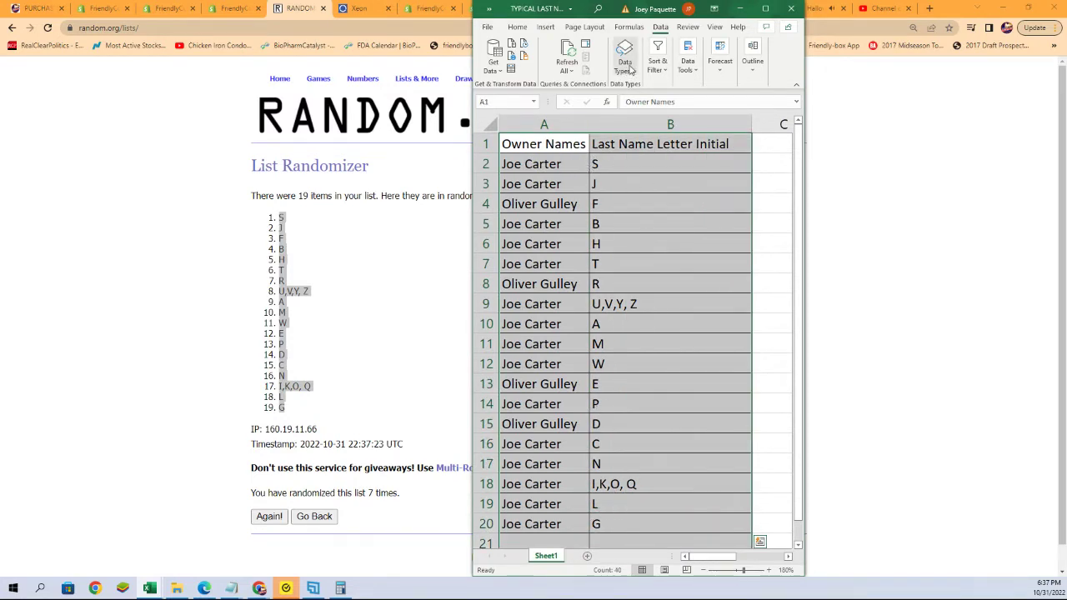
pyautogui.click(657, 75)
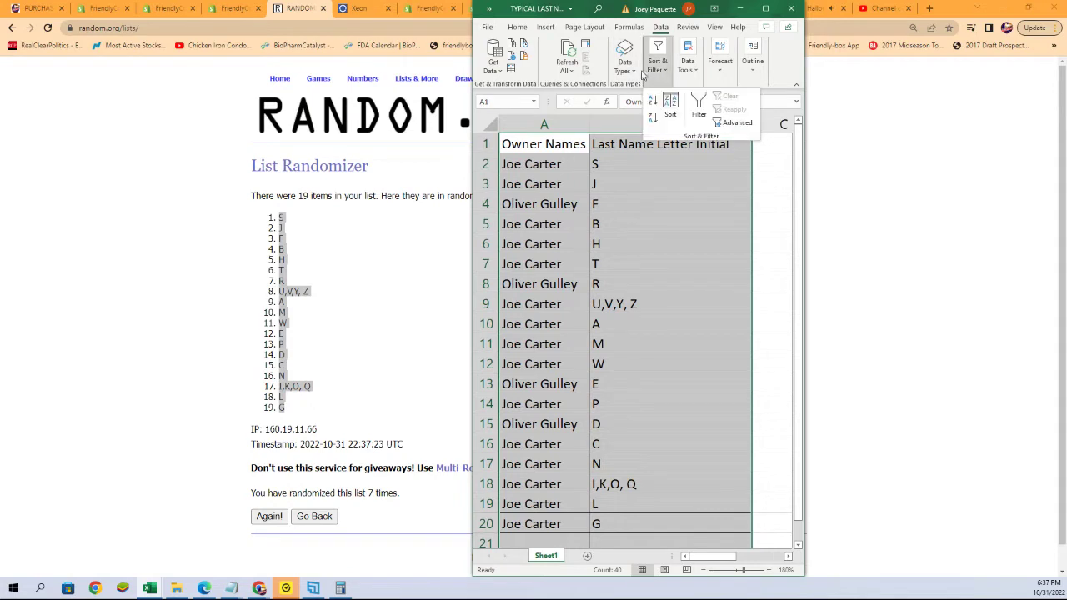
pyautogui.click(669, 115)
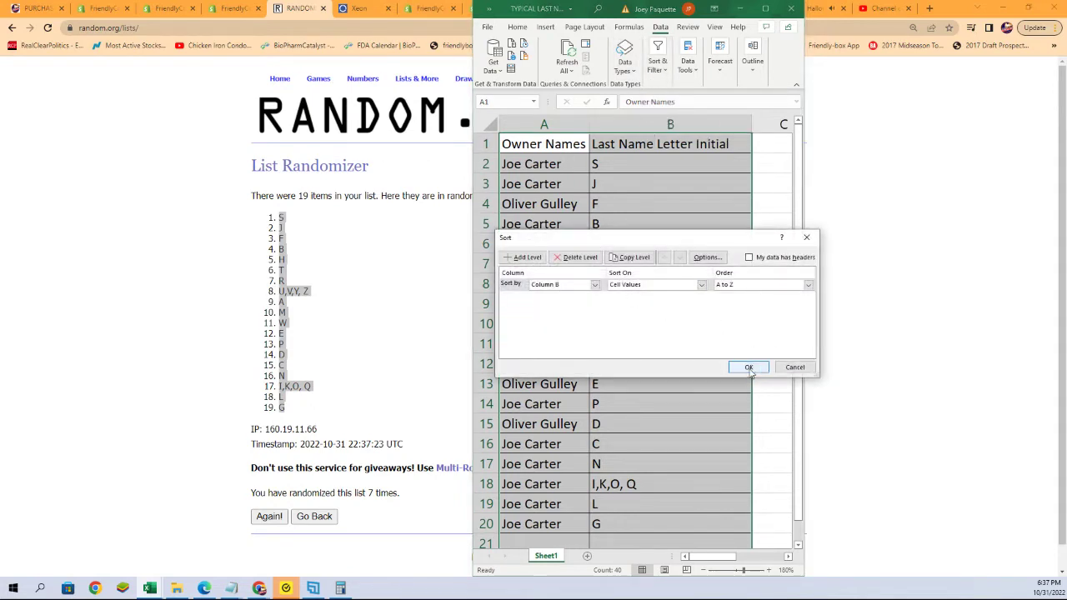
pyautogui.moveTo(672, 238); pyautogui.dragTo(243, 108)
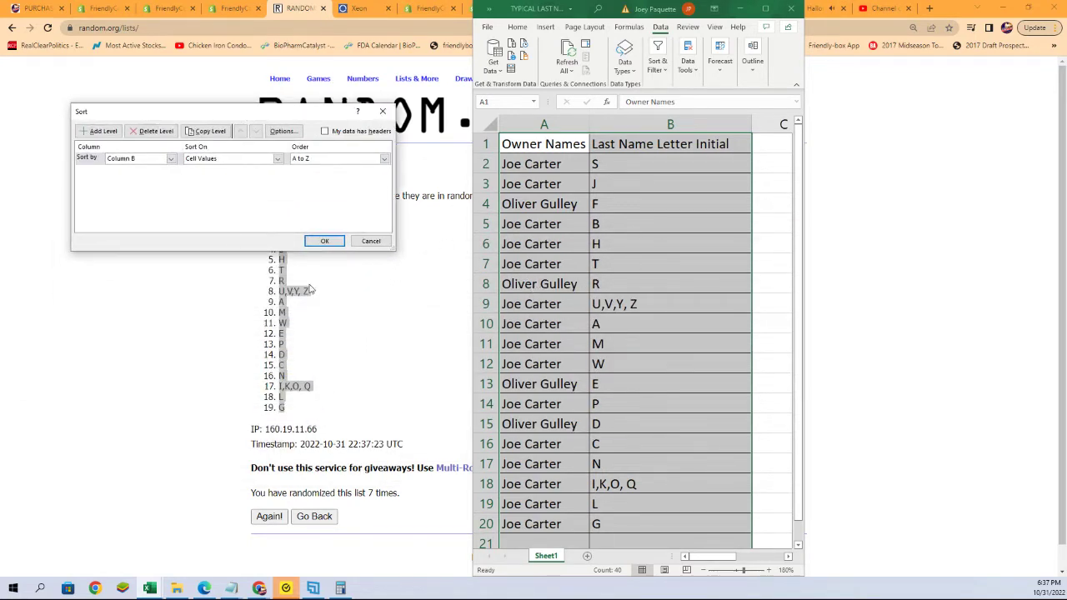
pyautogui.click(325, 242)
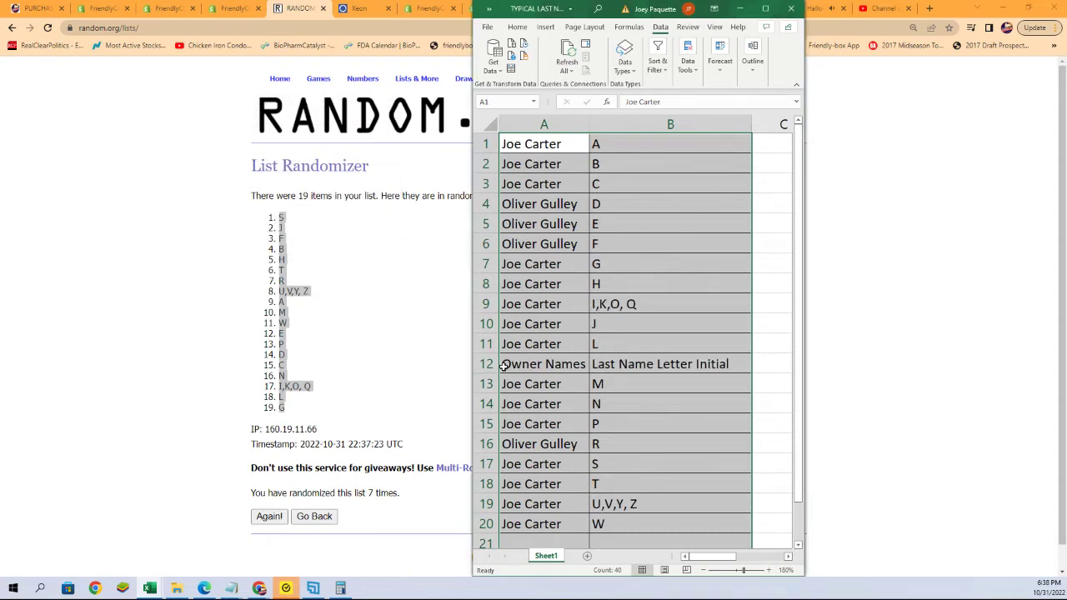
# Delete row 12, which holds the misplaced header row.
pyautogui.click(503, 366)
pyautogui.rightClick(495, 365)
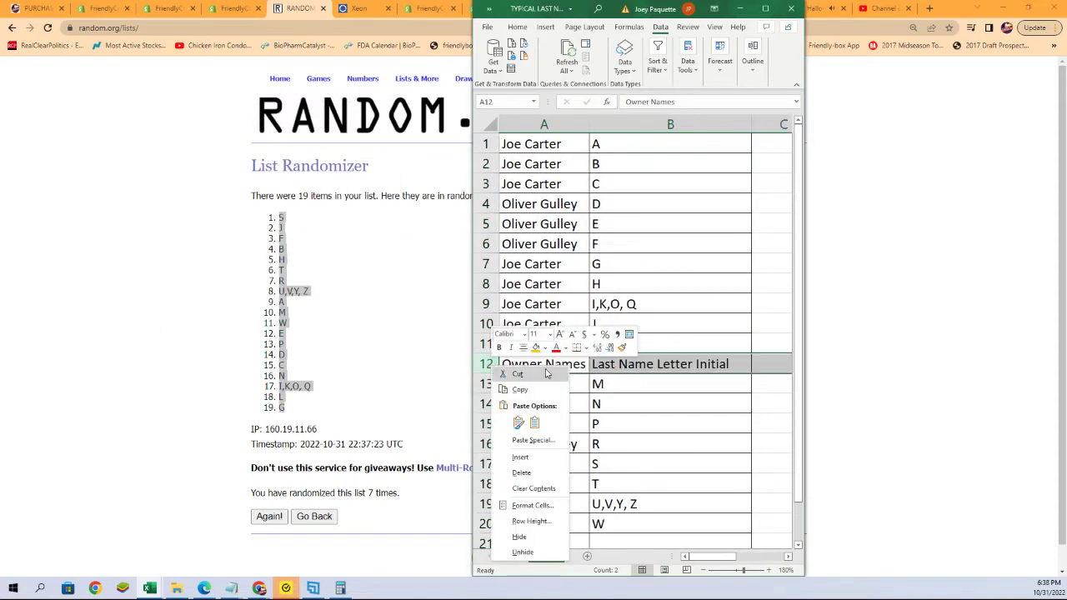
pyautogui.click(521, 473)
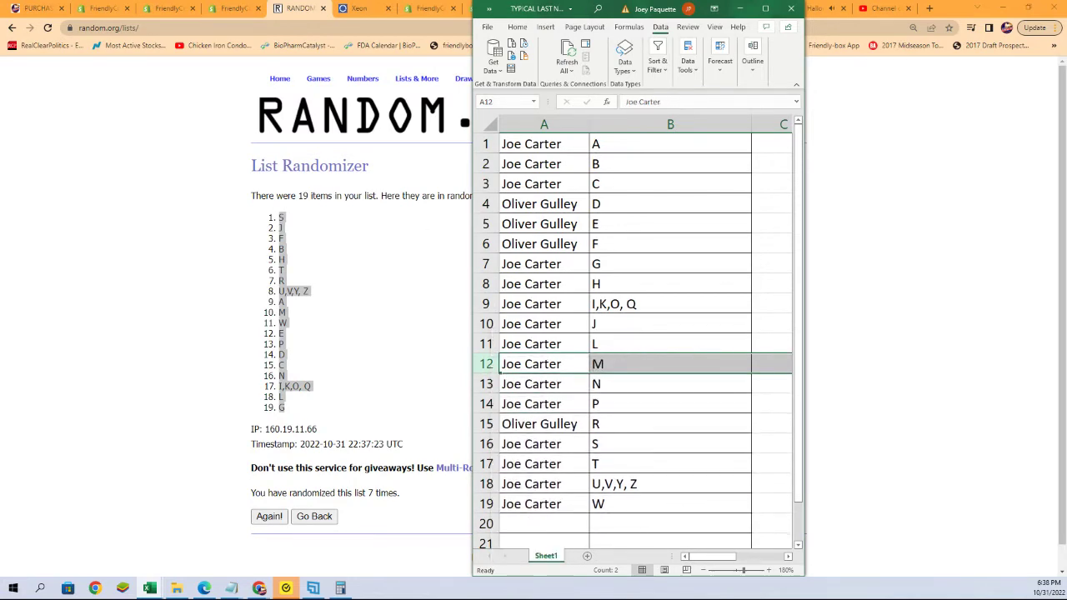